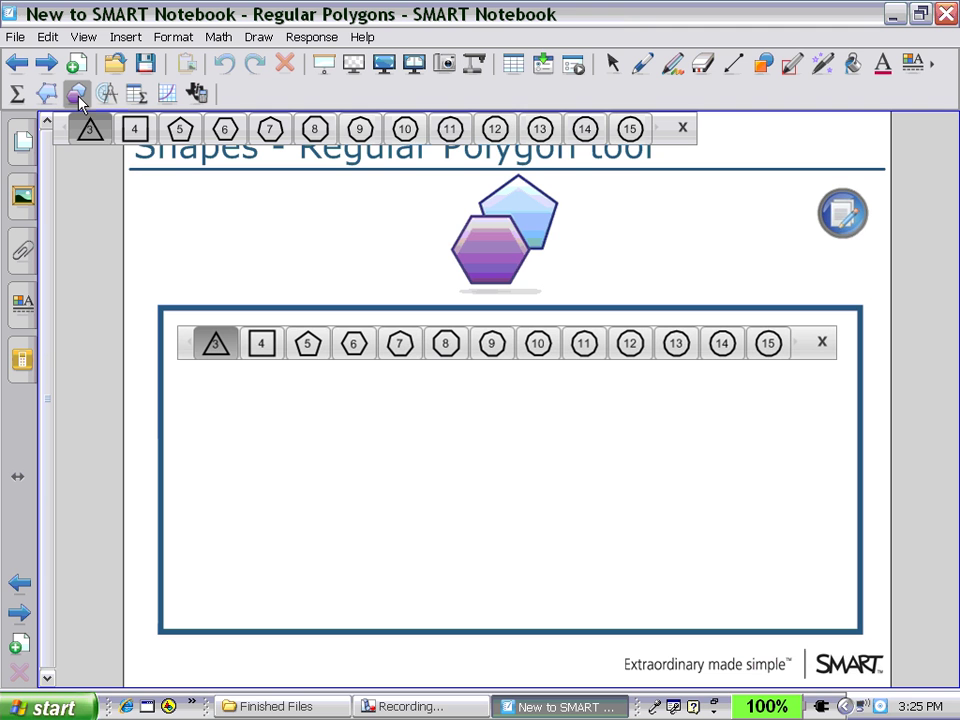
Draw a small regular hexagon in the left part of the blue frame below the polygon bar picture.
click(226, 130)
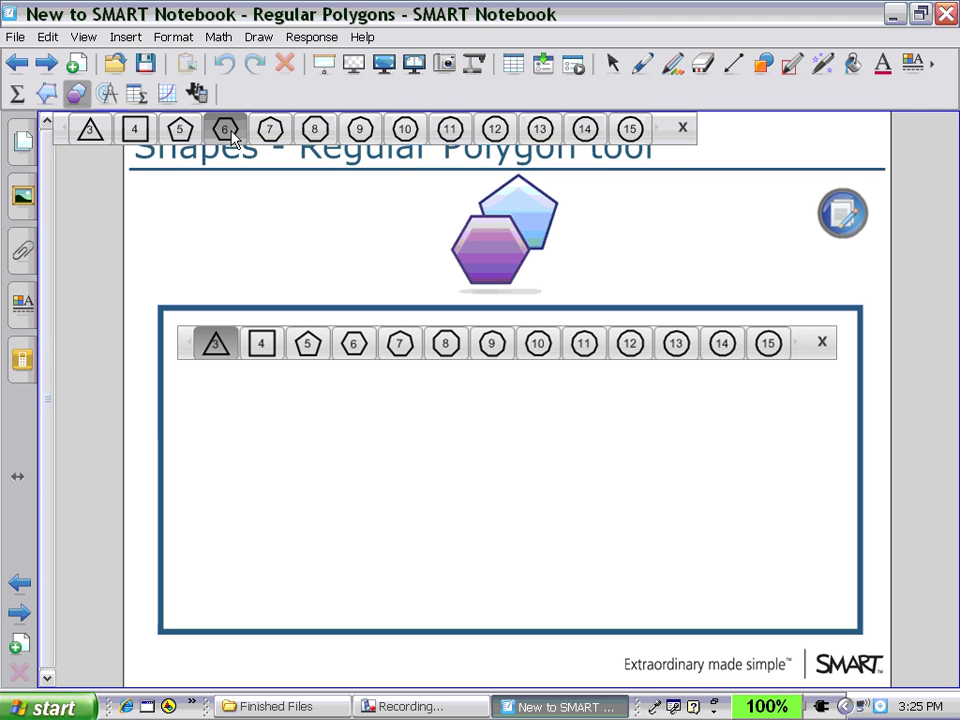
drag(346, 415, 278, 523)
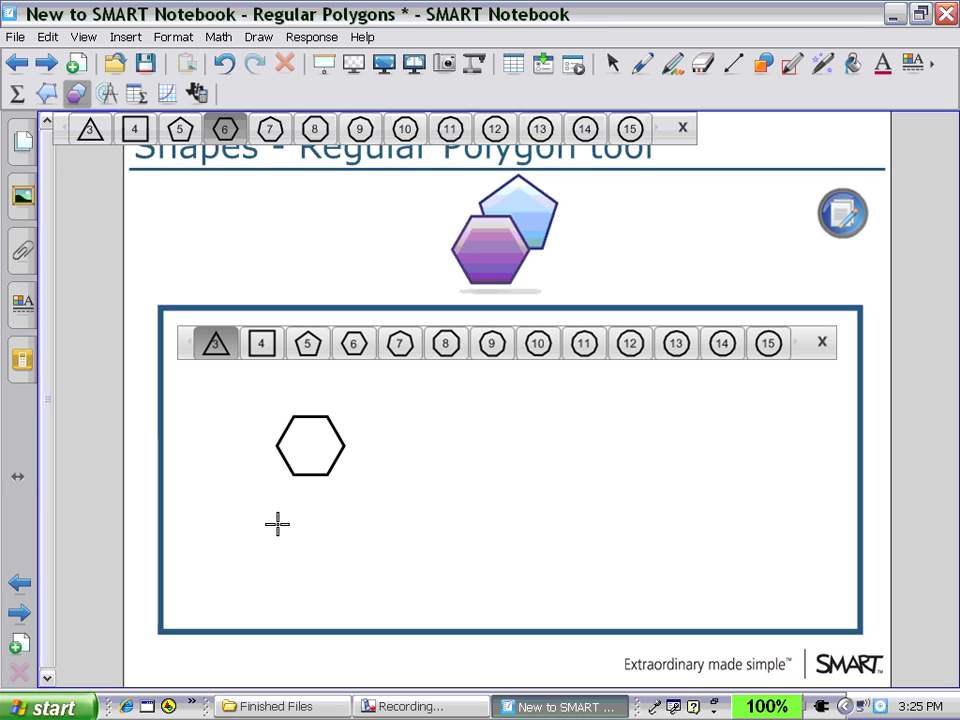
click(612, 65)
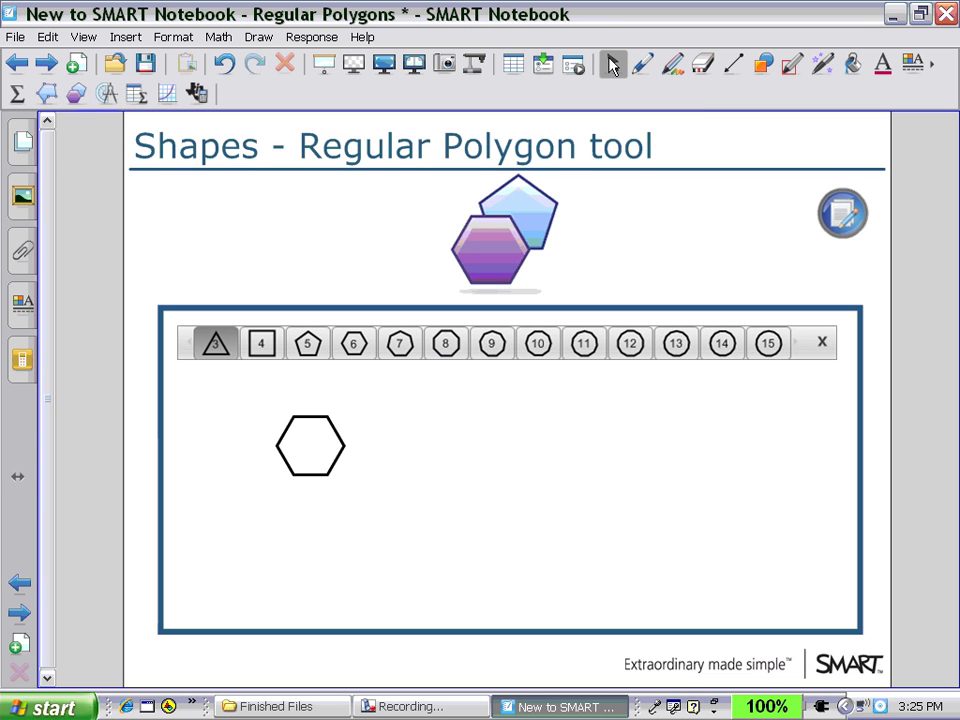
Give the hexagon a gradient fill with light orange as color one and bright yellow as color two.
click(279, 442)
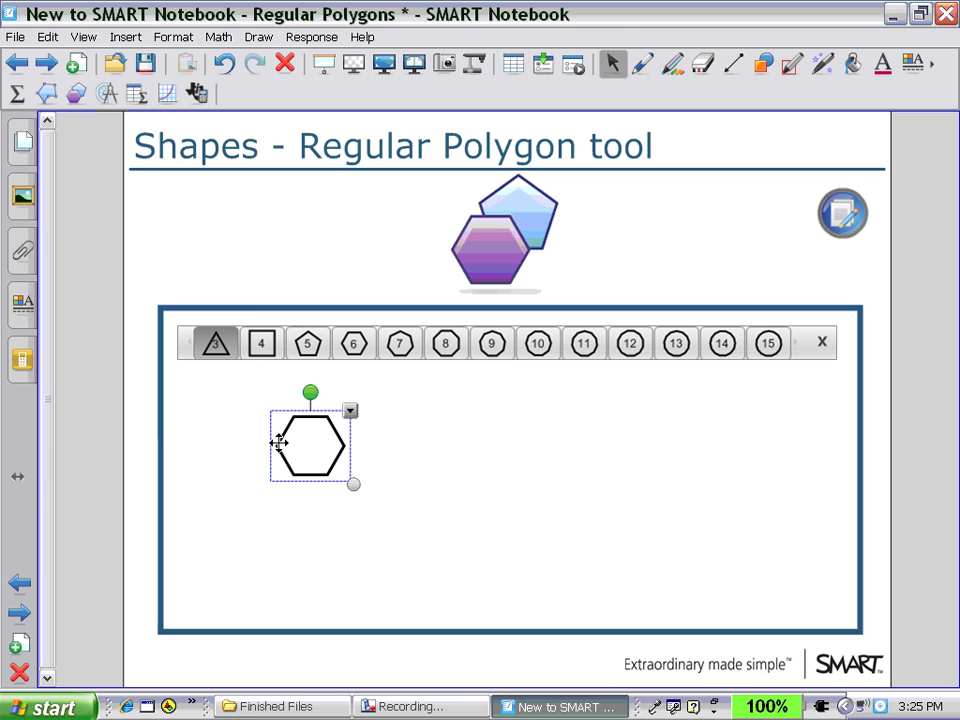
click(25, 306)
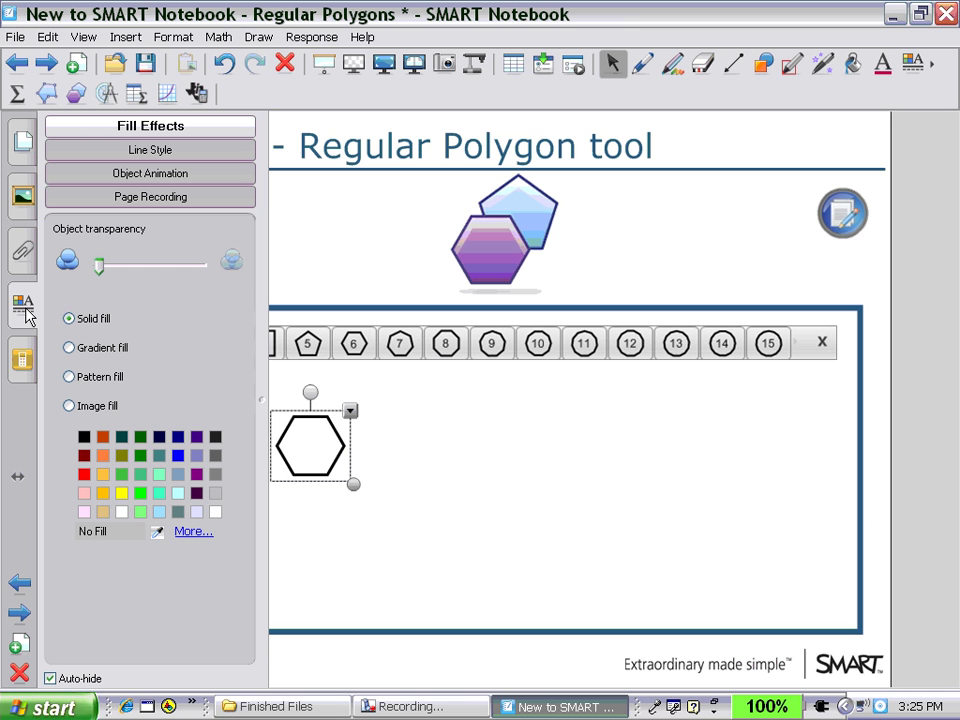
click(69, 347)
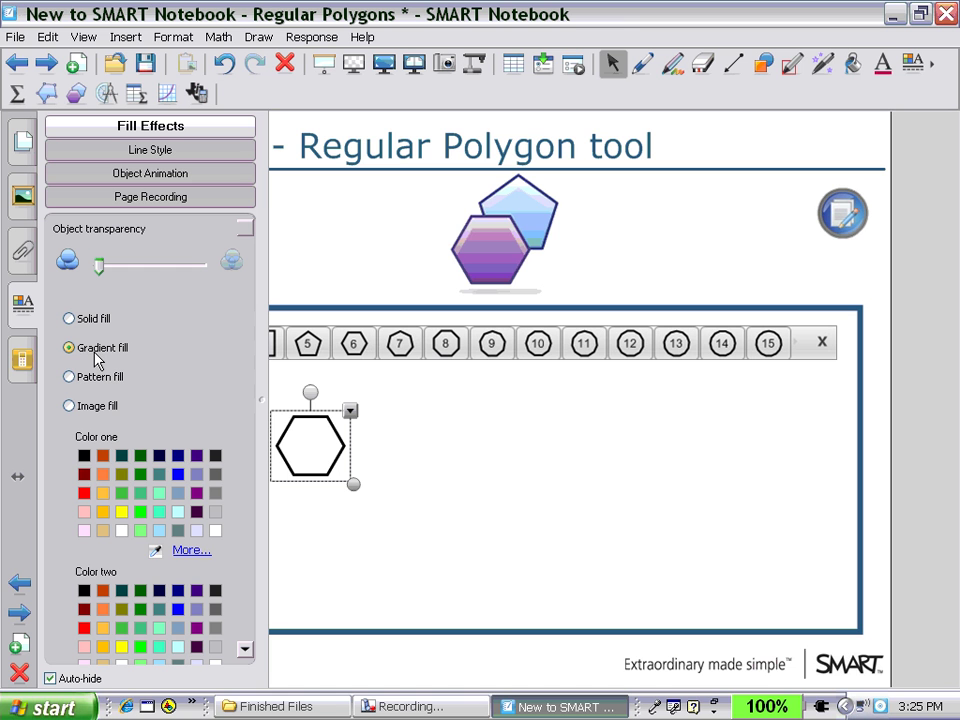
click(103, 492)
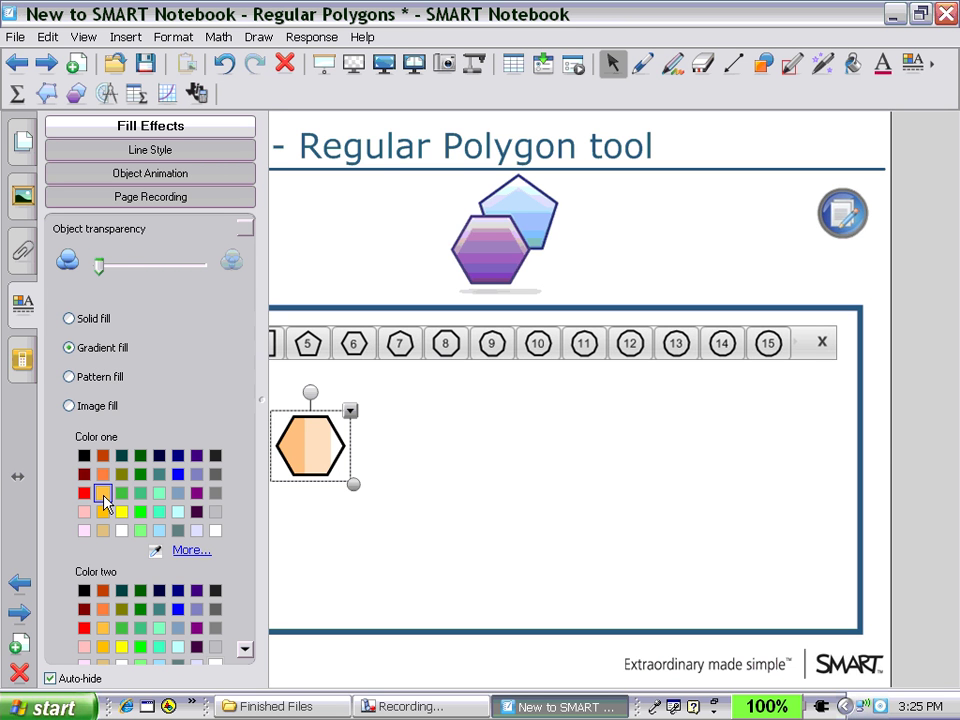
click(121, 646)
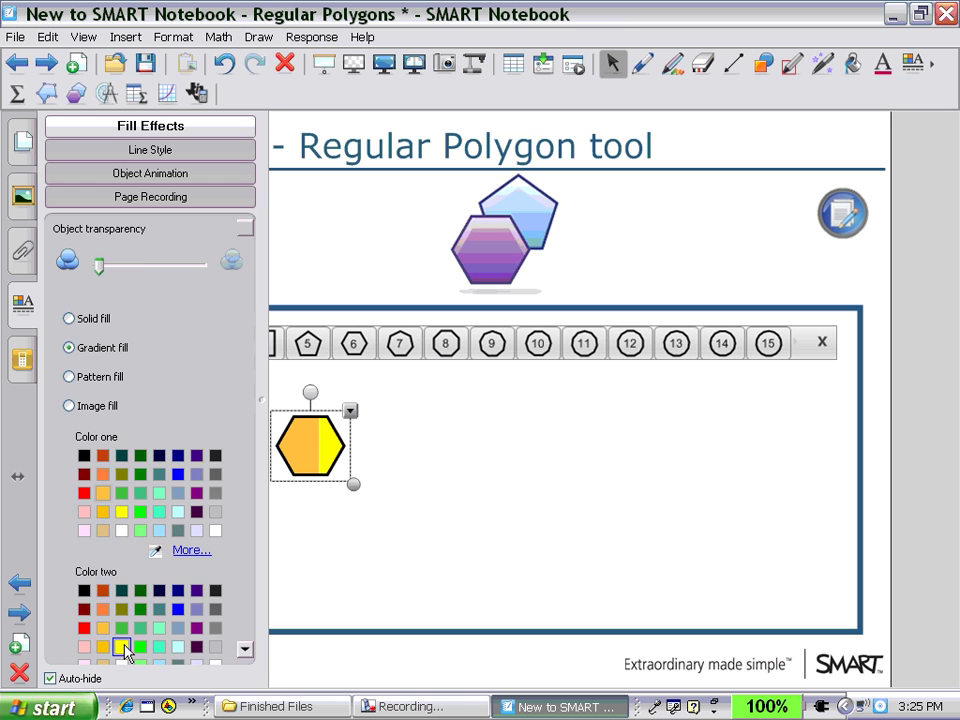
Set the hexagon's outline color to the same light orange as its fill and deselect it.
click(125, 155)
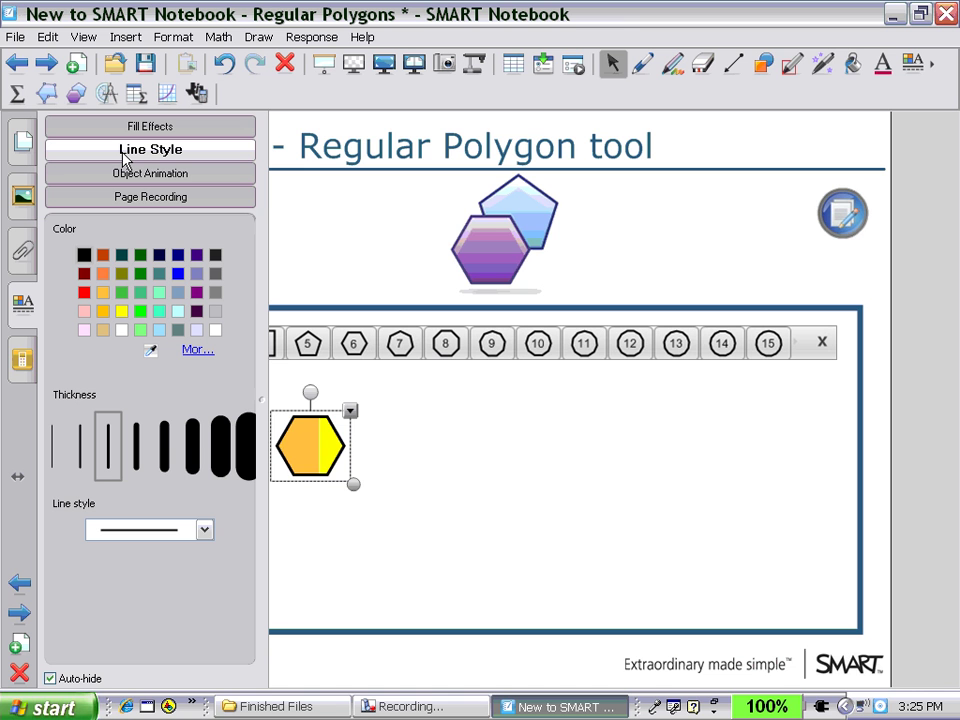
click(103, 293)
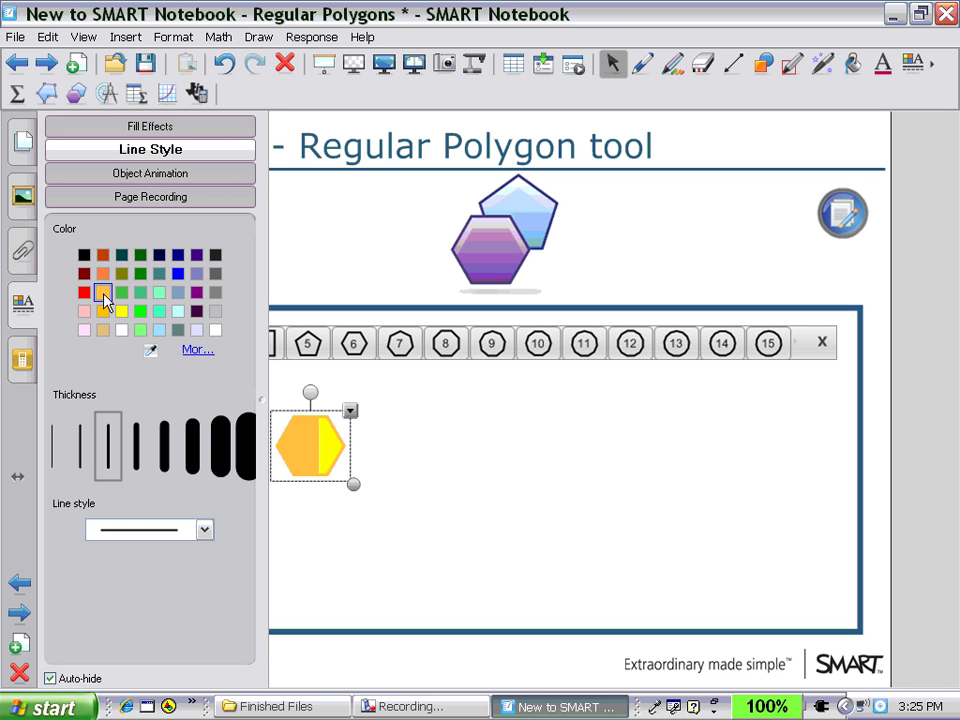
click(405, 418)
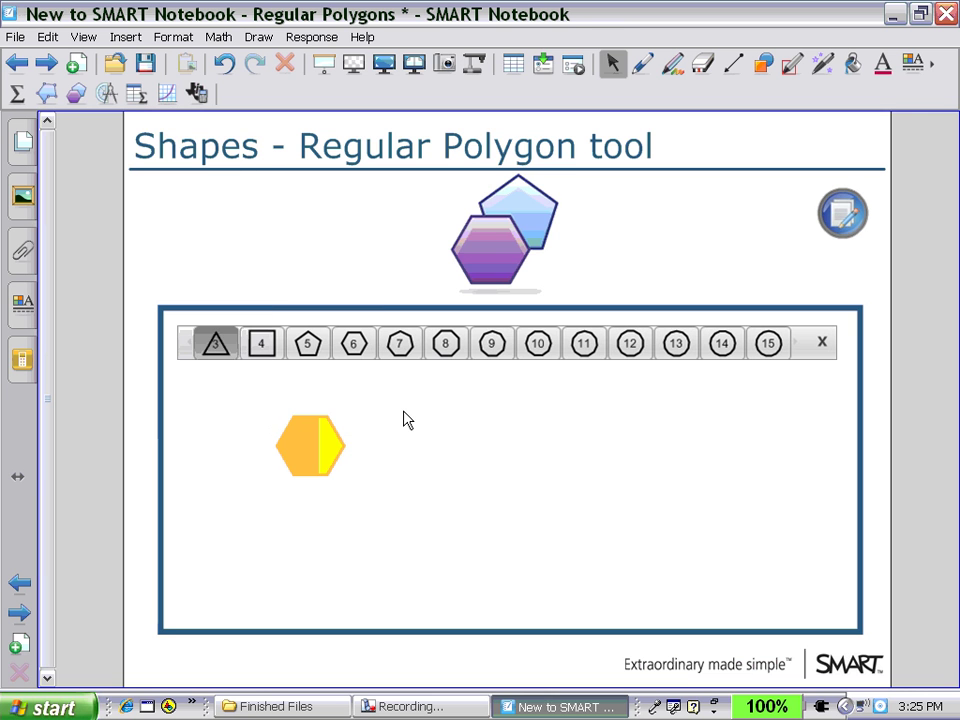
Clone the filled hexagon twice to get three identical hexagons.
click(285, 453)
click(350, 411)
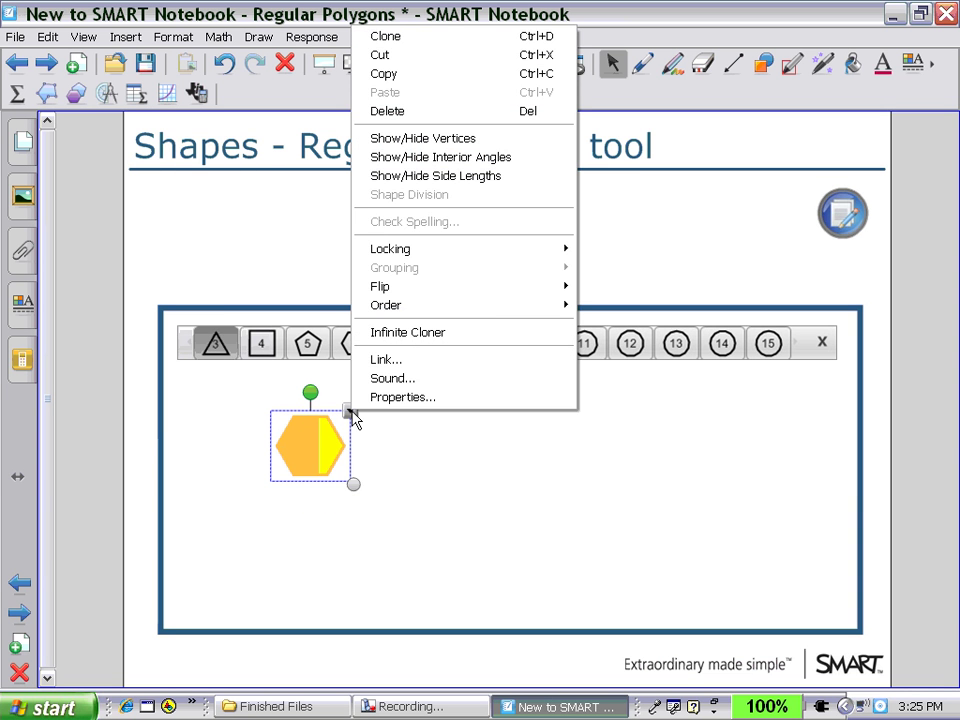
click(385, 38)
click(378, 439)
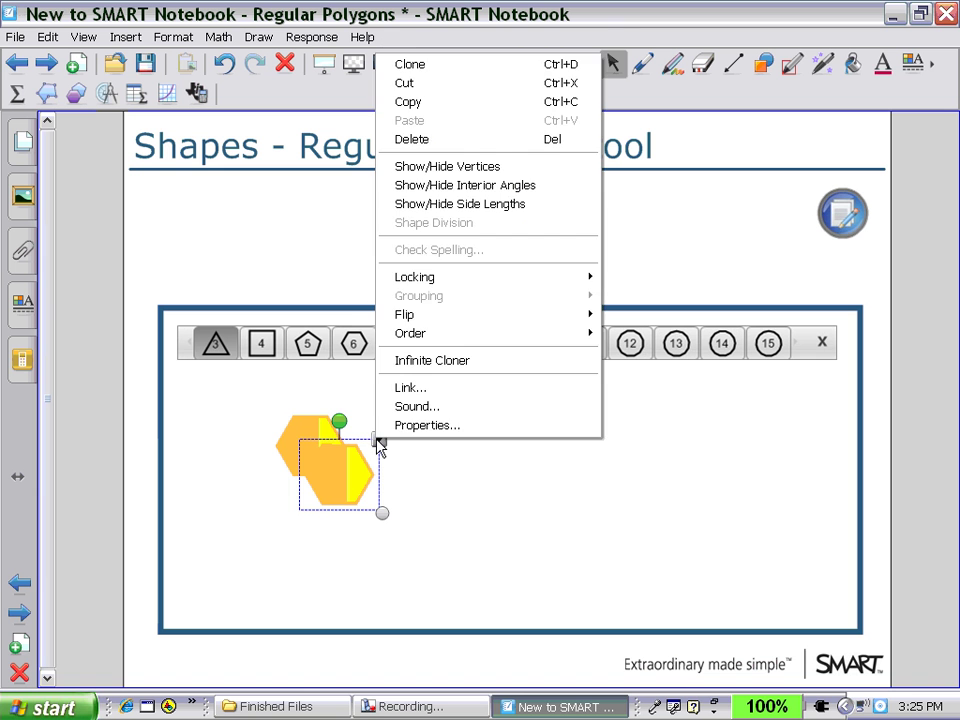
click(410, 65)
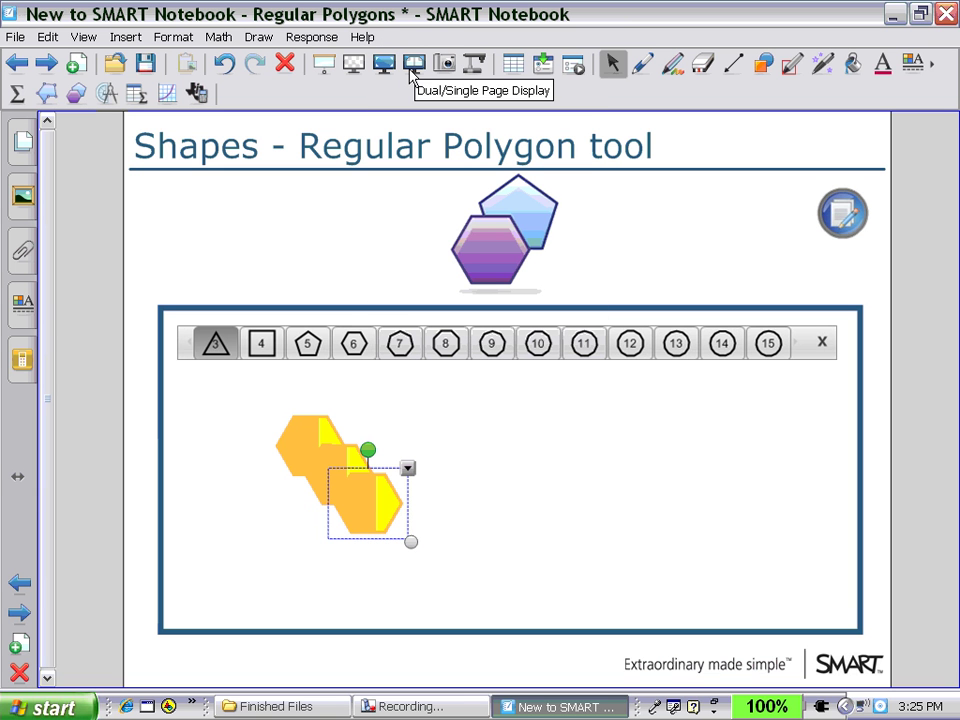
Arrange the two cloned hexagons against the original, one at its lower left and one directly below, as a honeycomb.
mouse_move(369, 499)
mouse_down()
mouse_move(268, 536)
mouse_move(262, 472)
mouse_up()
right_click(264, 479)
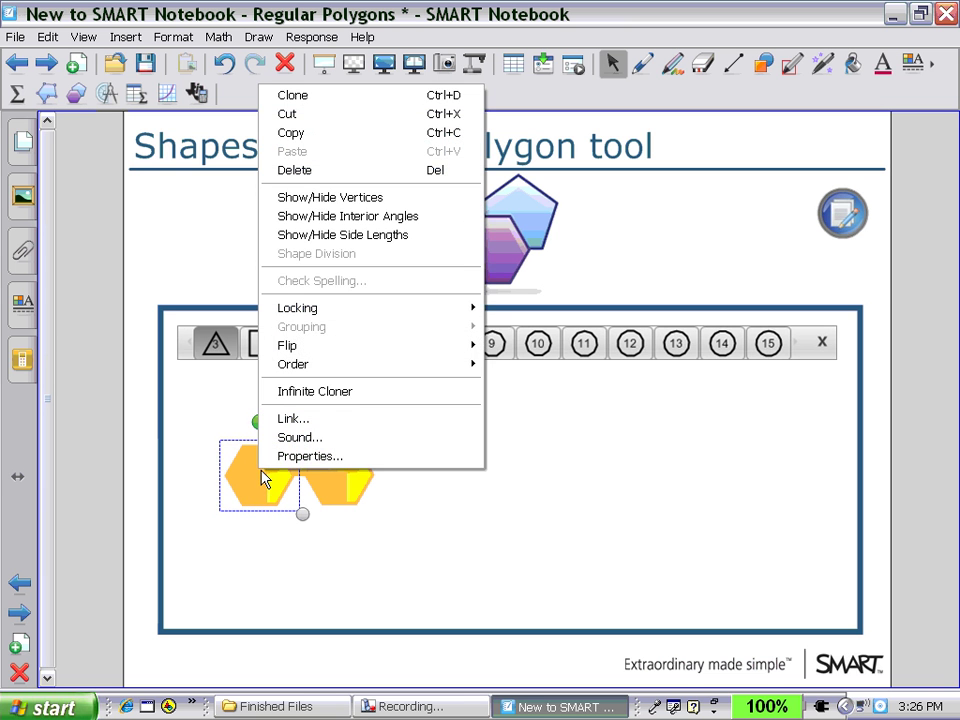
click(194, 433)
drag(338, 474, 313, 516)
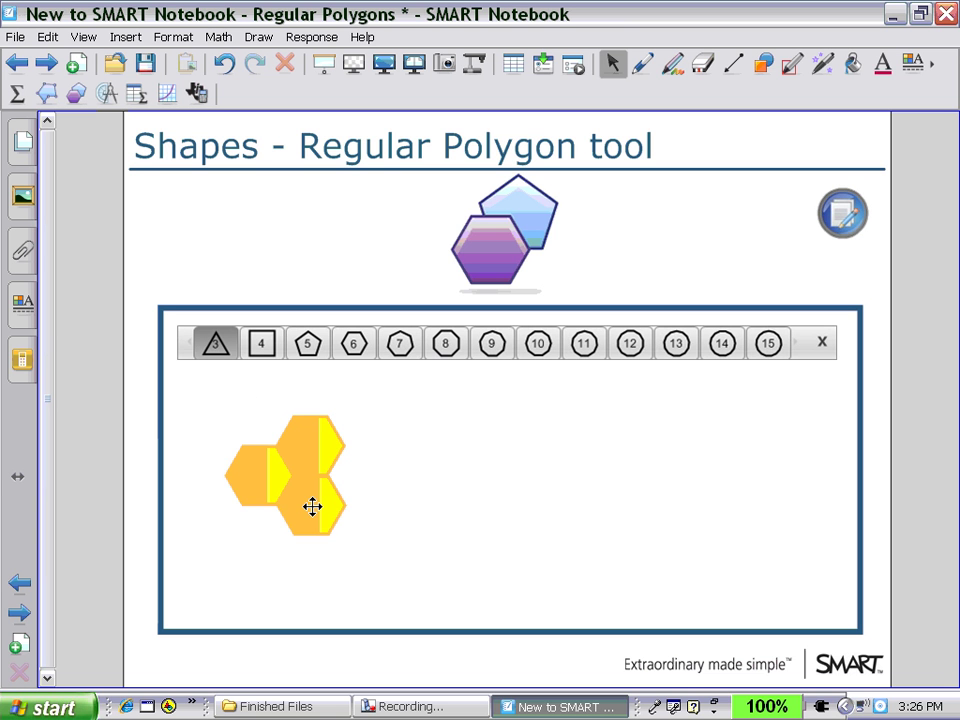
Group the three honeycomb hexagons into one object and deselect it.
drag(259, 381, 433, 563)
drag(222, 383, 418, 551)
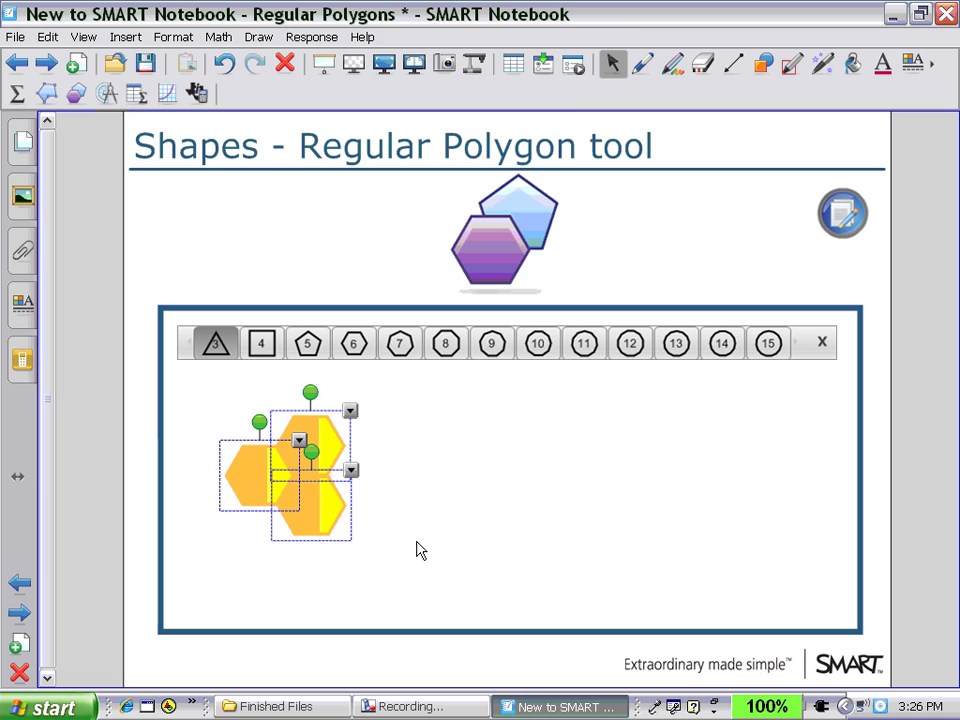
click(350, 411)
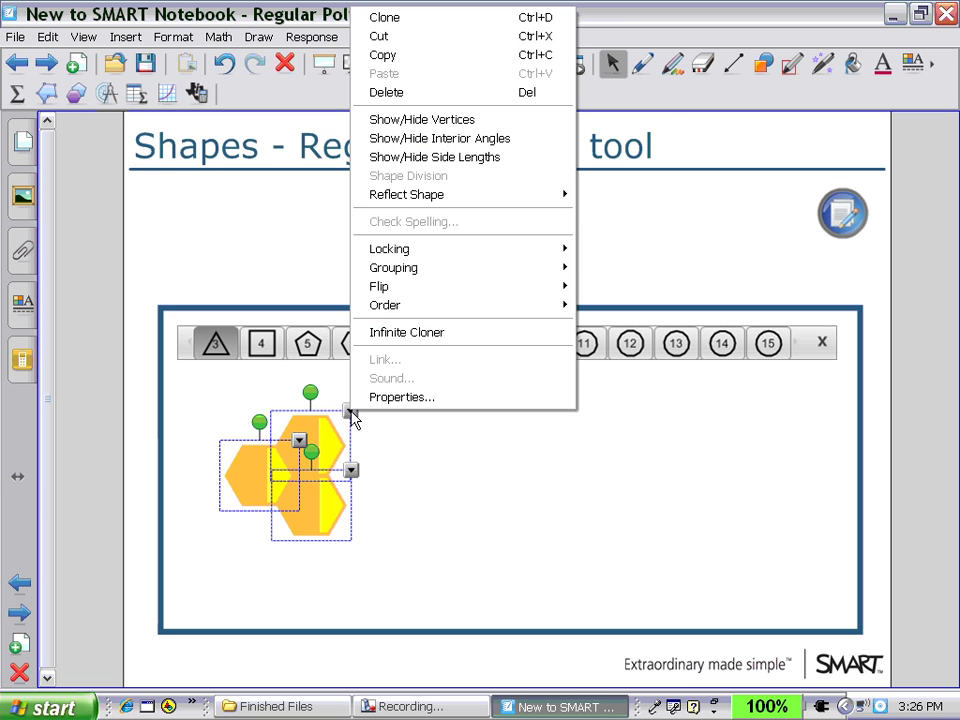
mouse_move(399, 270)
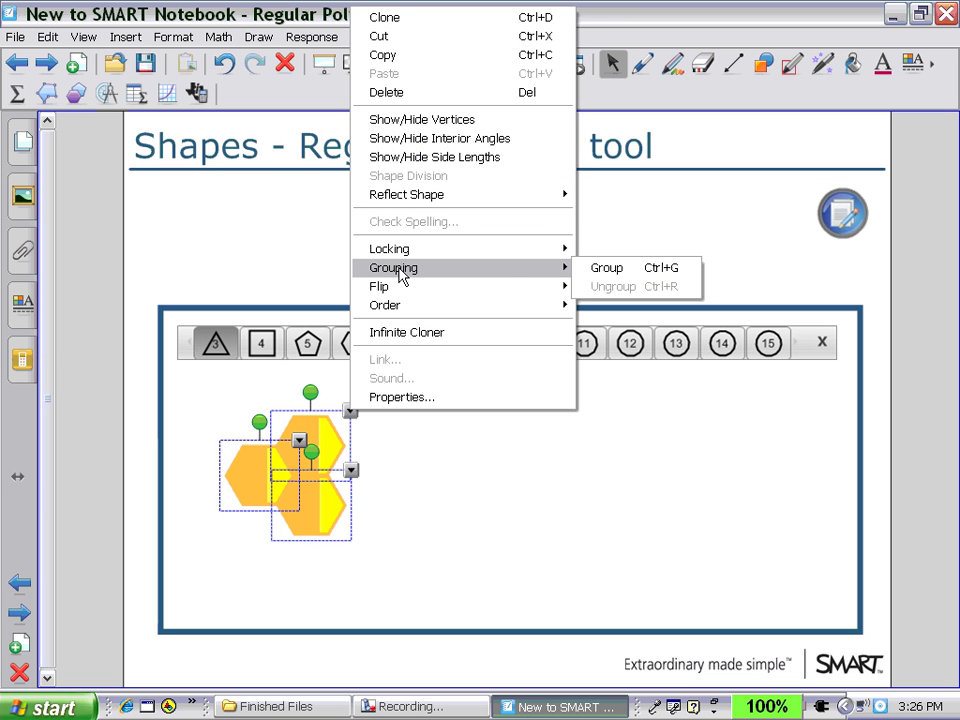
click(606, 268)
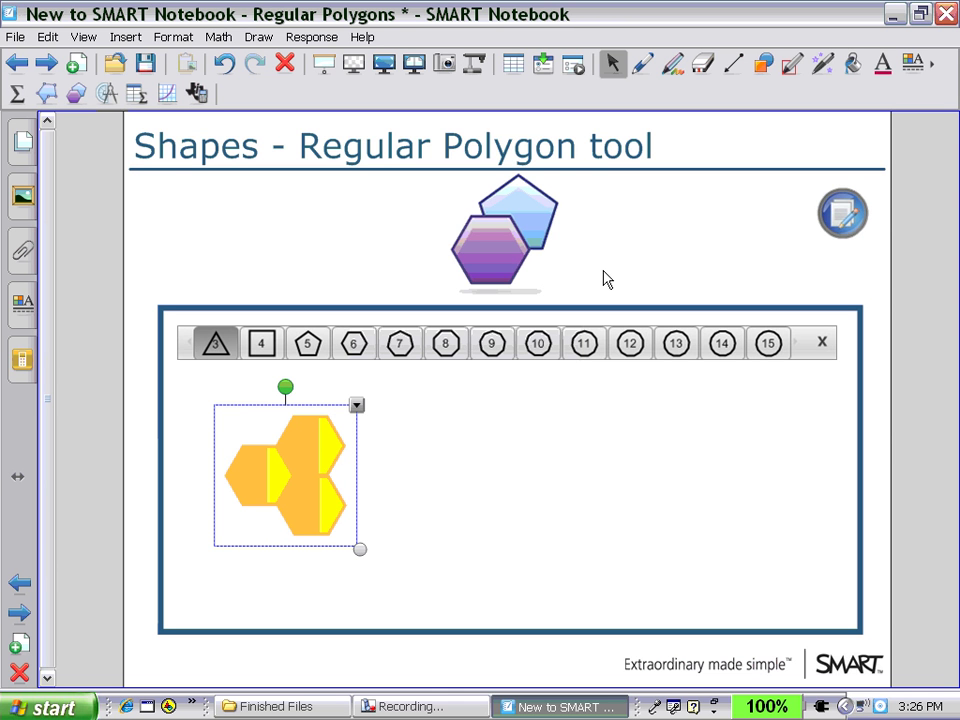
click(476, 445)
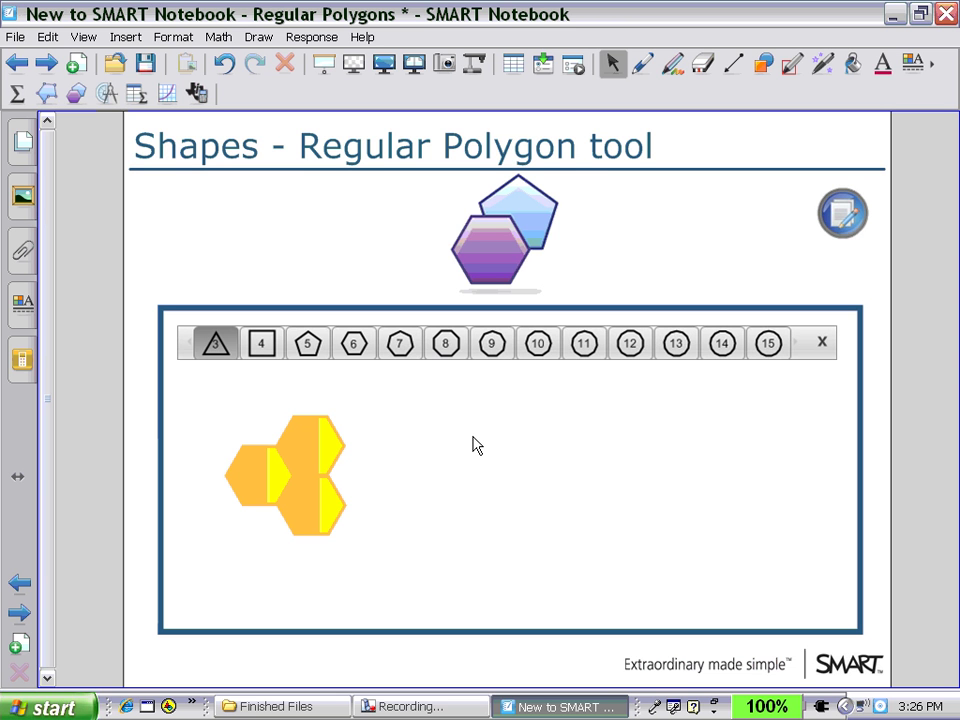
click(76, 94)
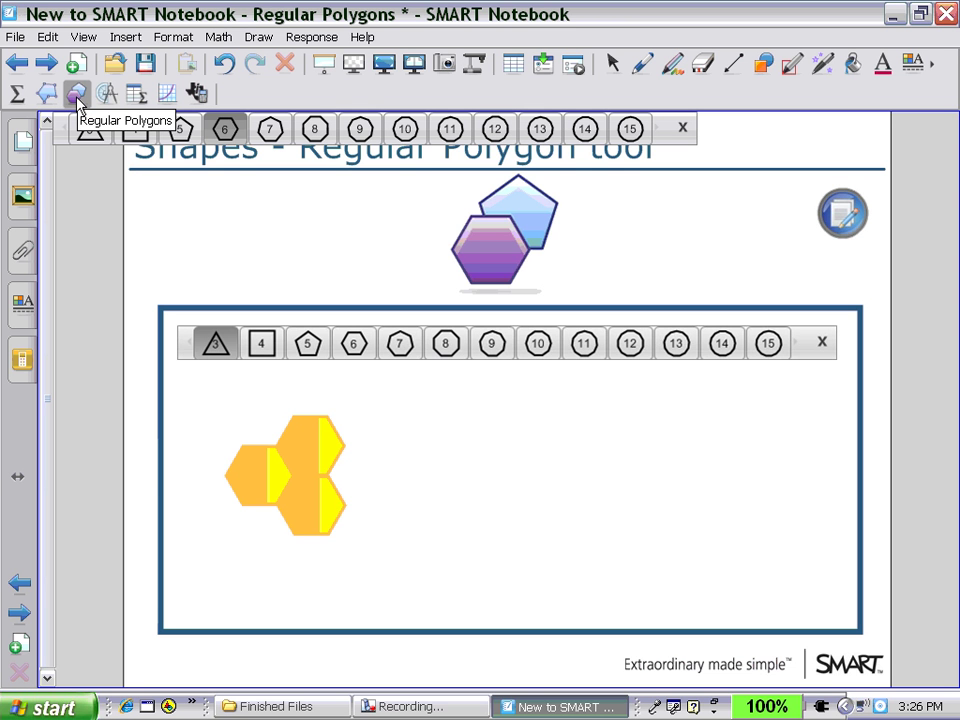
click(316, 130)
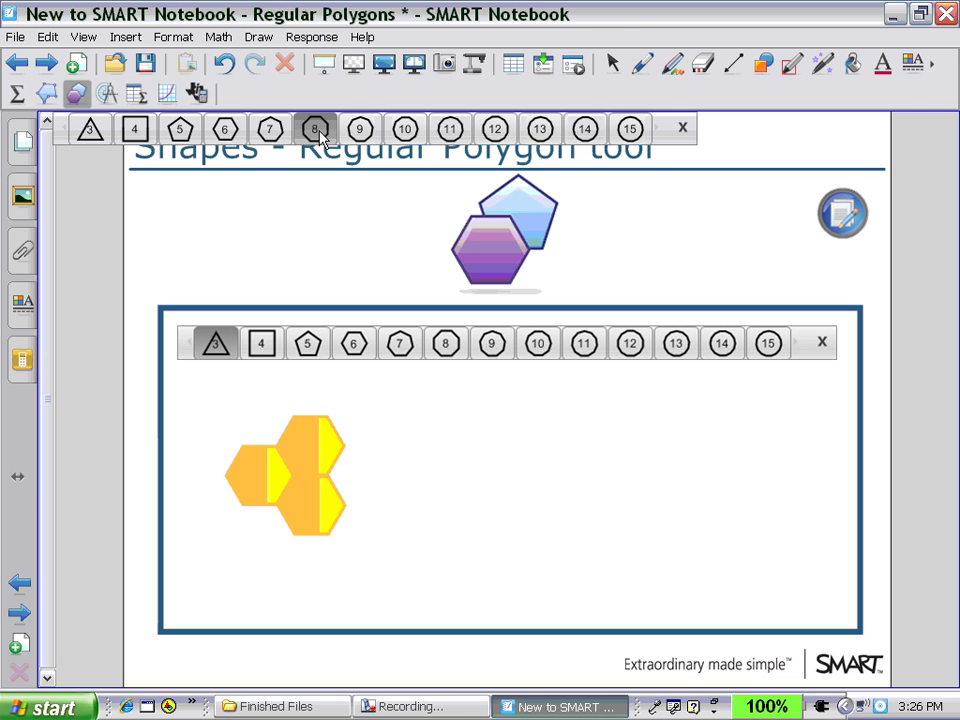
drag(550, 408, 370, 600)
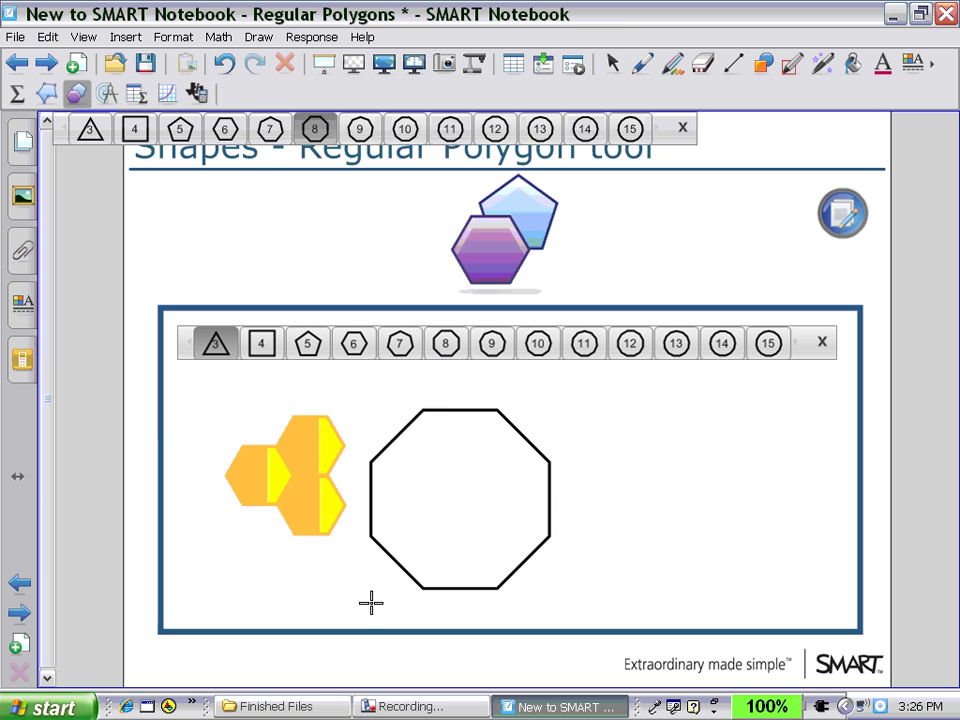
click(612, 65)
drag(439, 403, 601, 397)
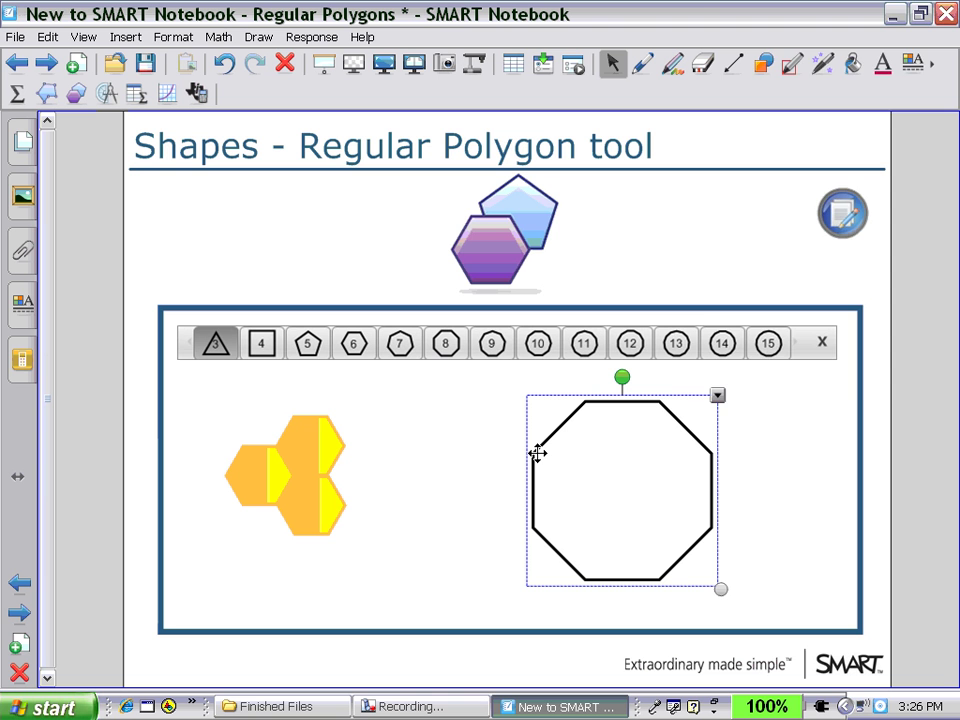
click(717, 395)
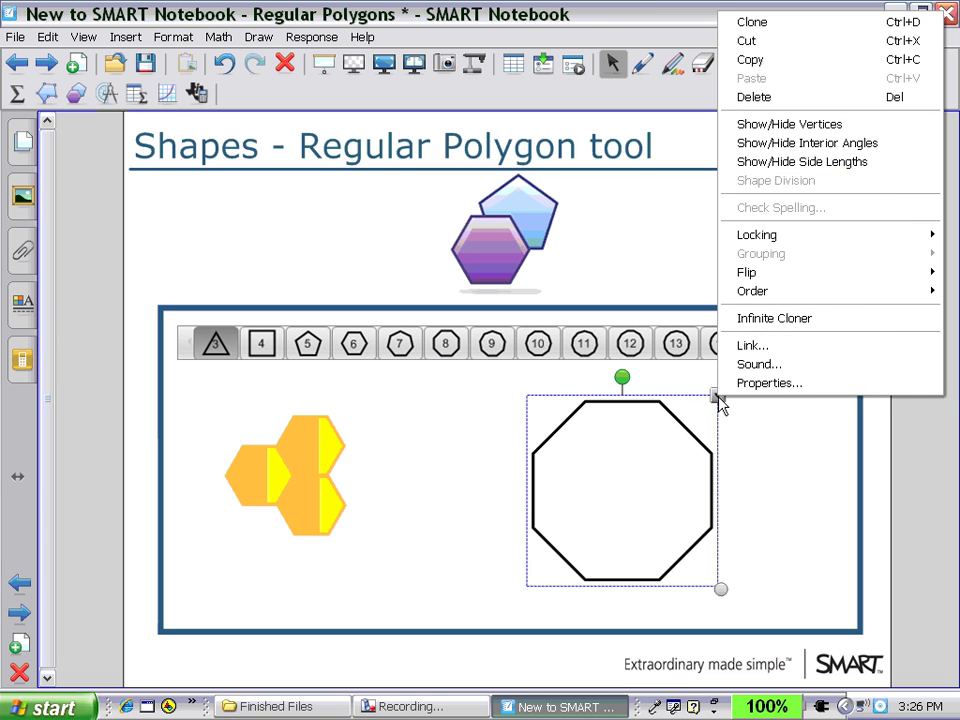
click(752, 41)
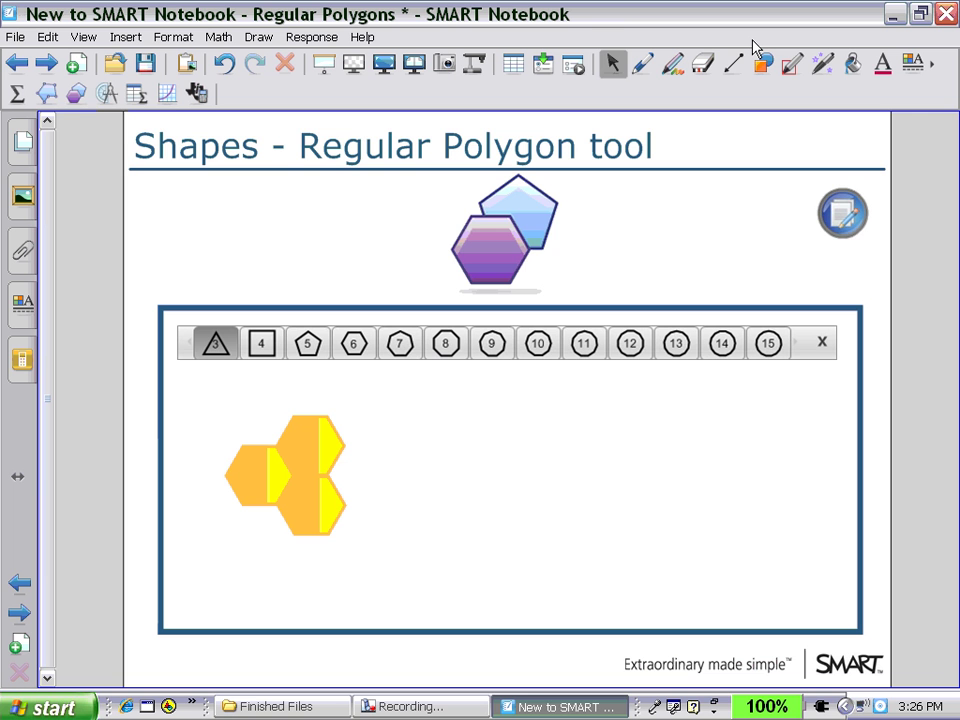
Draw a large regular octagon and move it into the empty area to the right of the honeycomb.
click(75, 94)
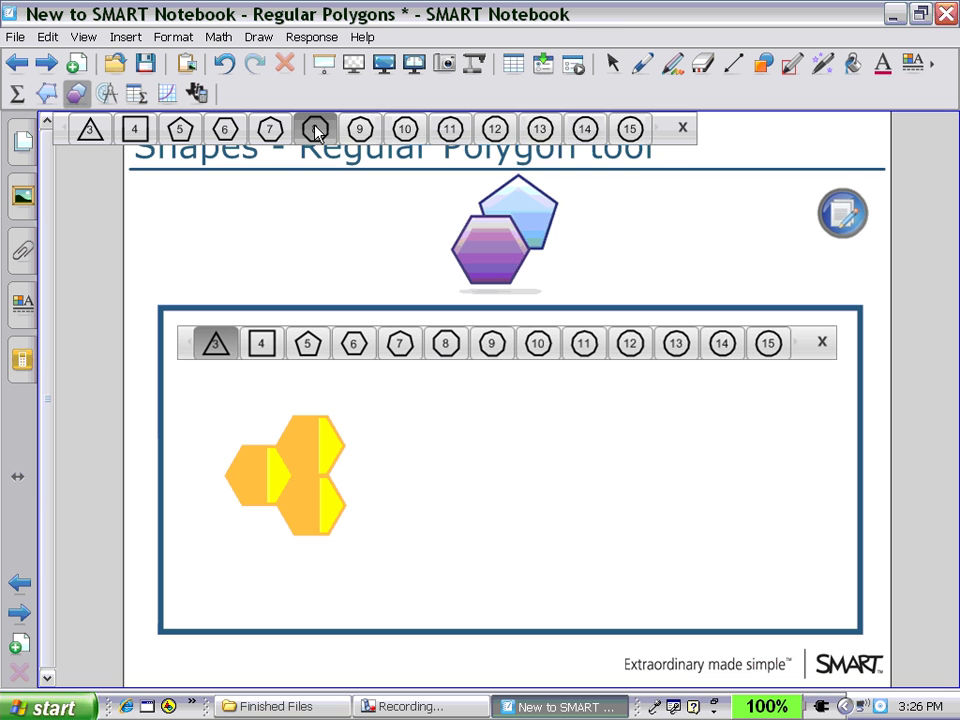
drag(527, 408, 336, 685)
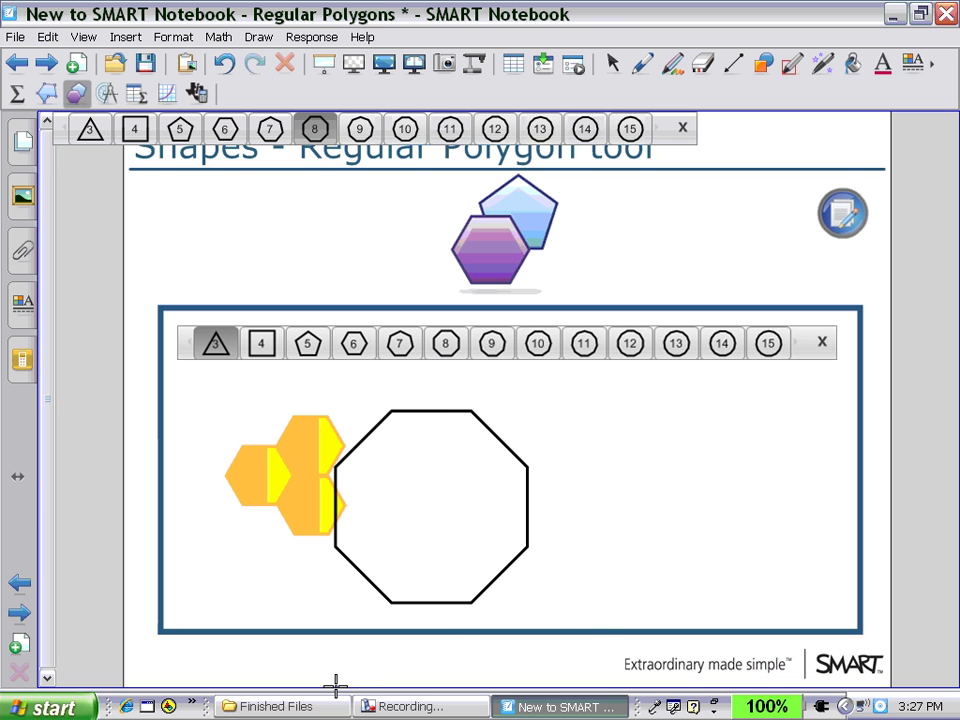
click(610, 66)
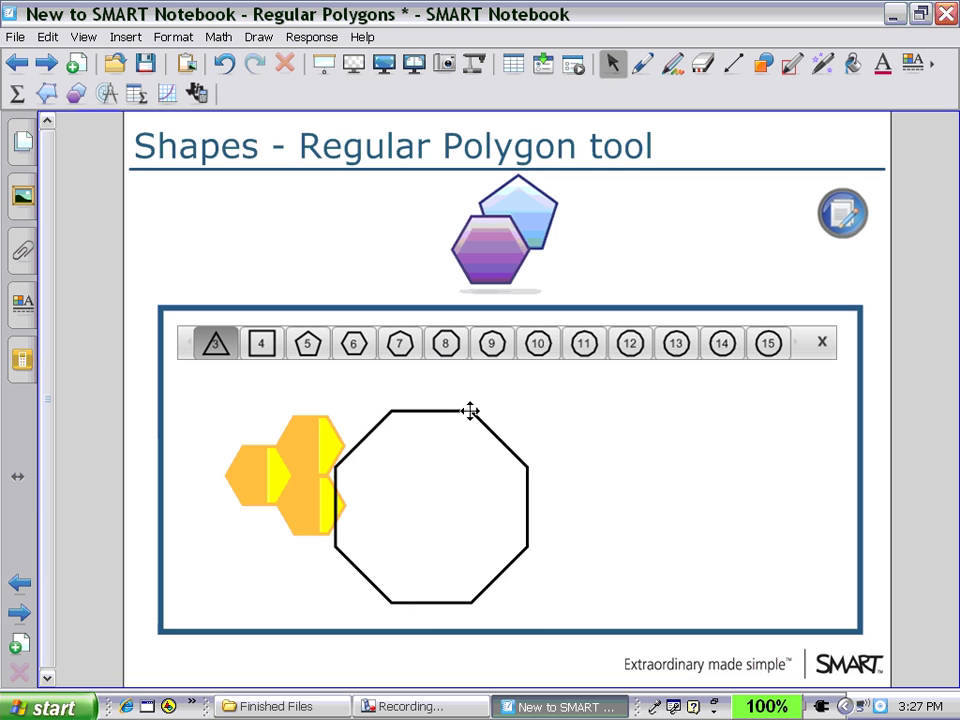
drag(471, 407, 616, 394)
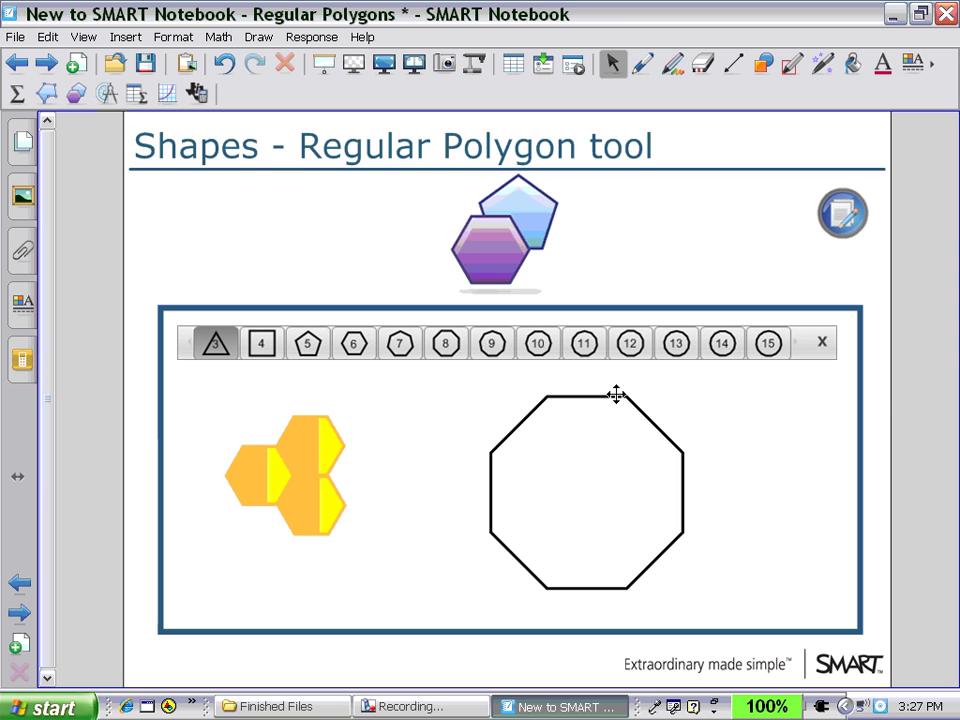
drag(616, 394, 616, 394)
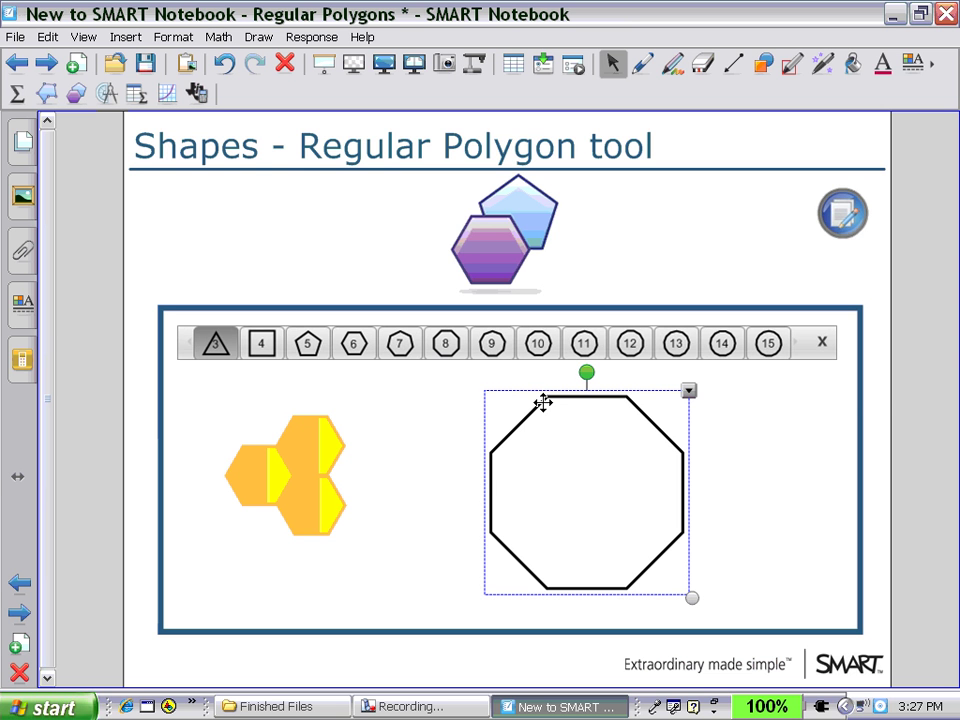
Clone the octagon and shrink the clone slightly.
click(689, 391)
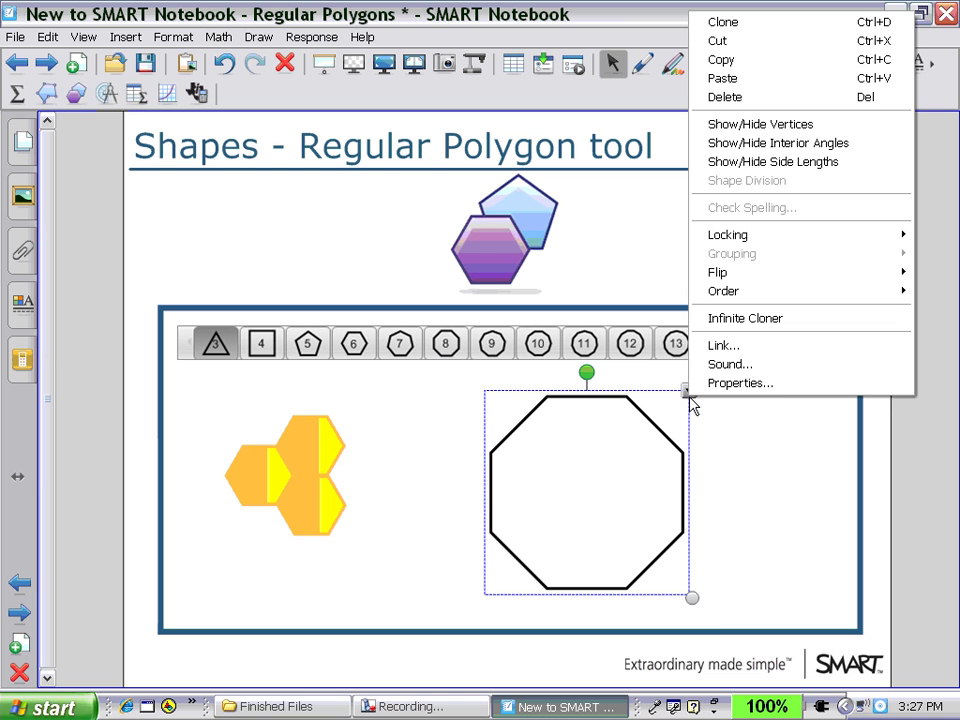
click(735, 22)
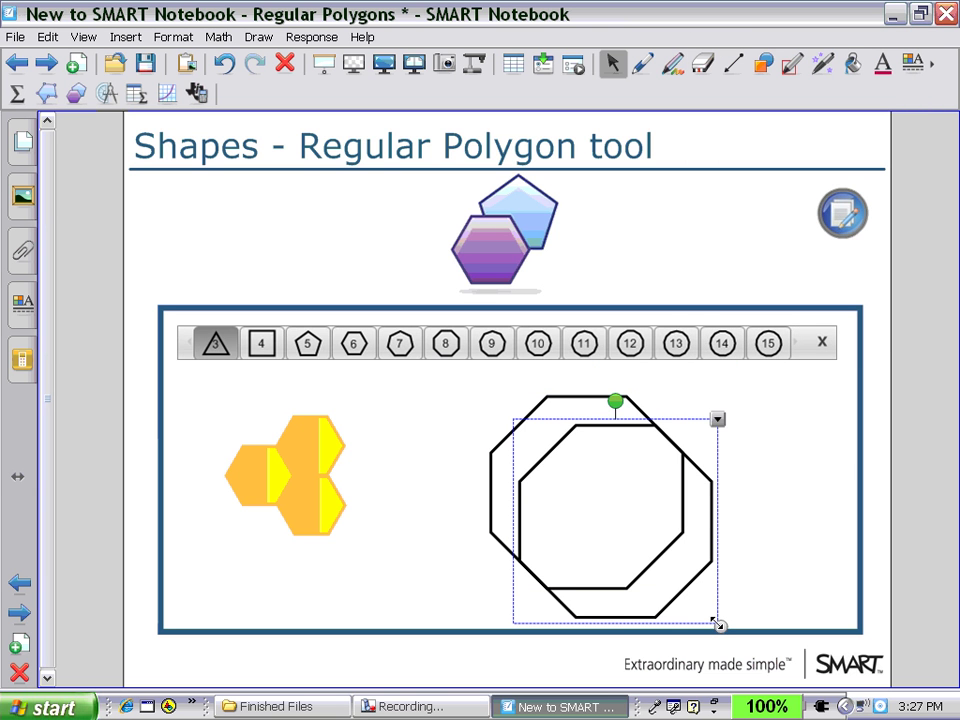
drag(720, 627, 706, 609)
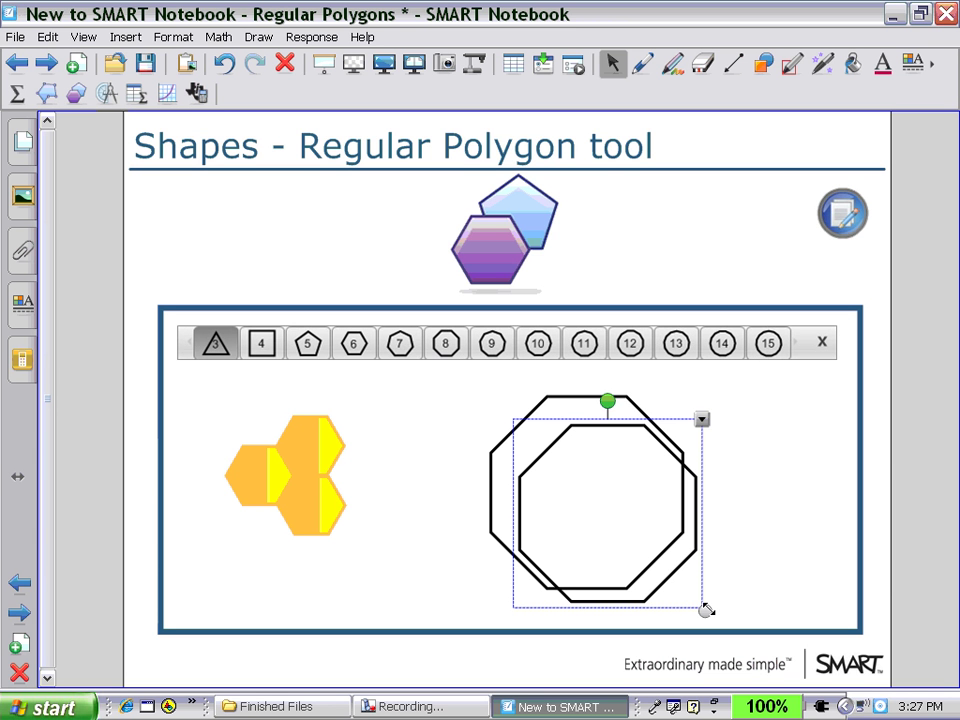
Give the smaller octagon a white outline at the fifth line thickness.
click(23, 306)
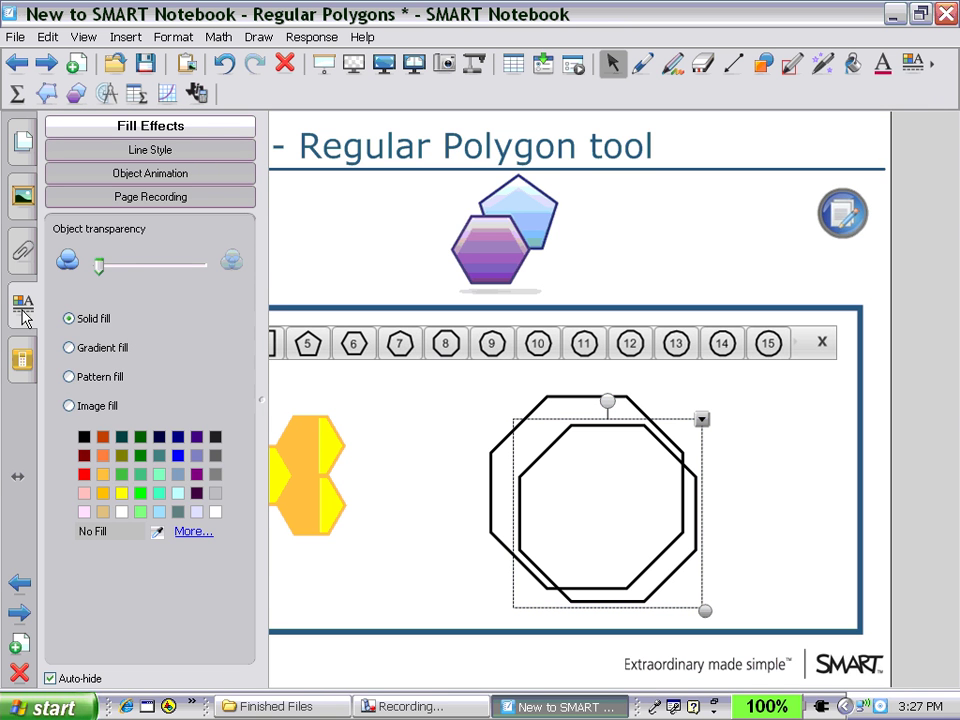
click(152, 152)
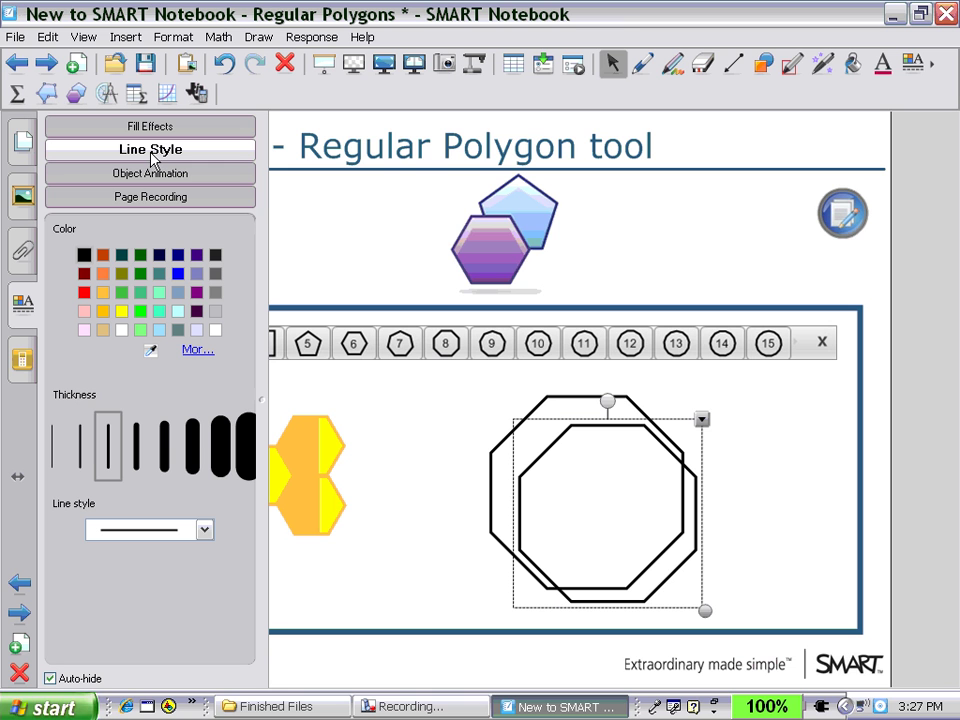
click(164, 446)
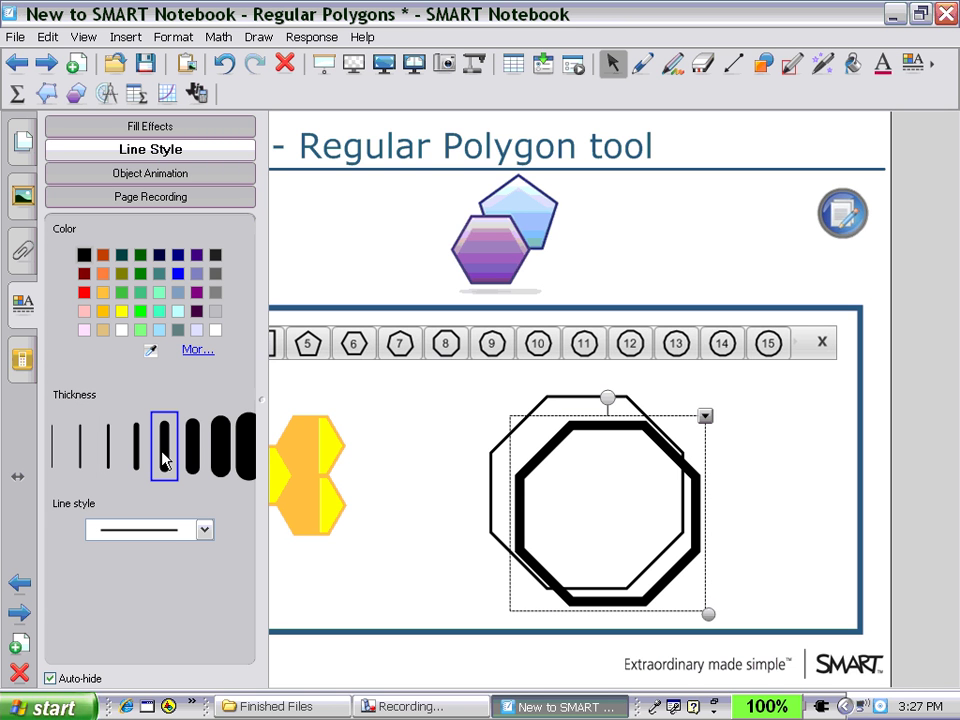
click(219, 332)
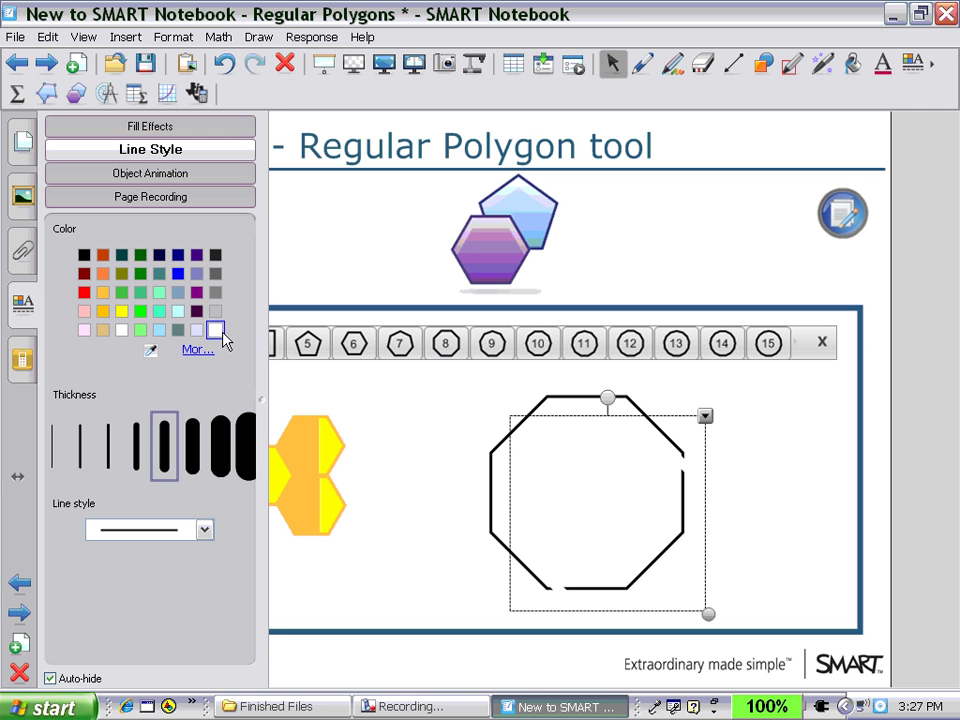
Fill the larger black-outlined octagon with solid red.
click(490, 493)
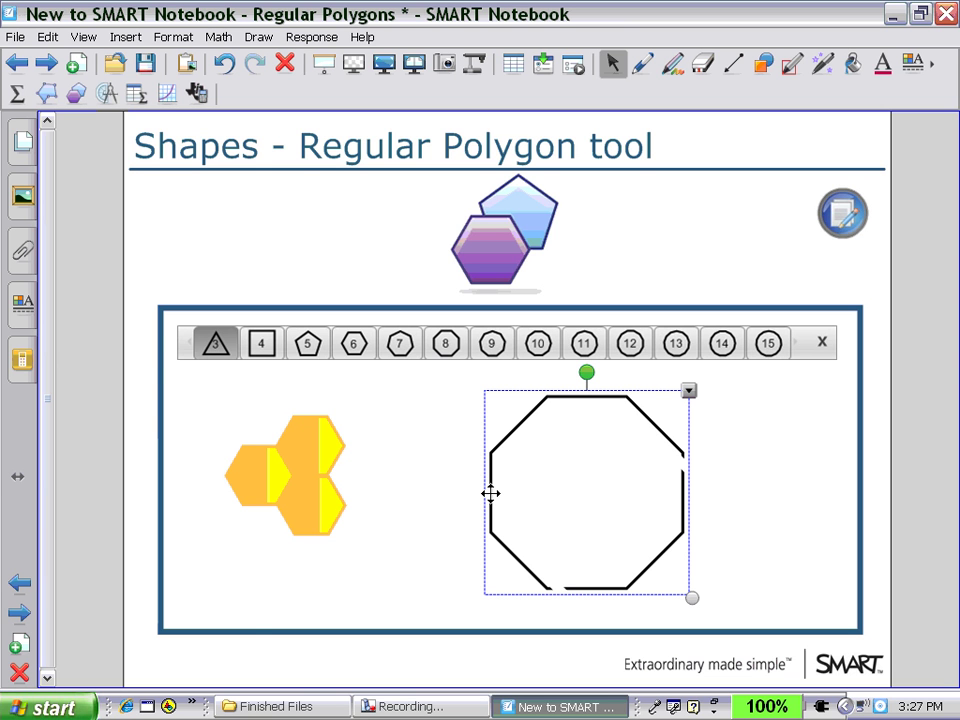
click(22, 310)
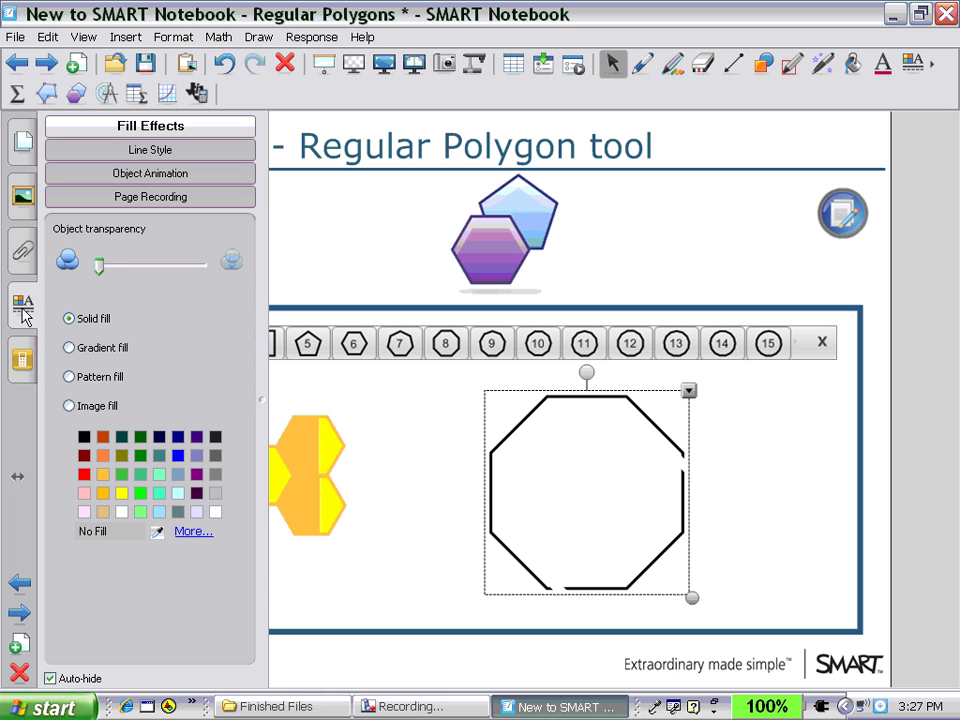
click(84, 474)
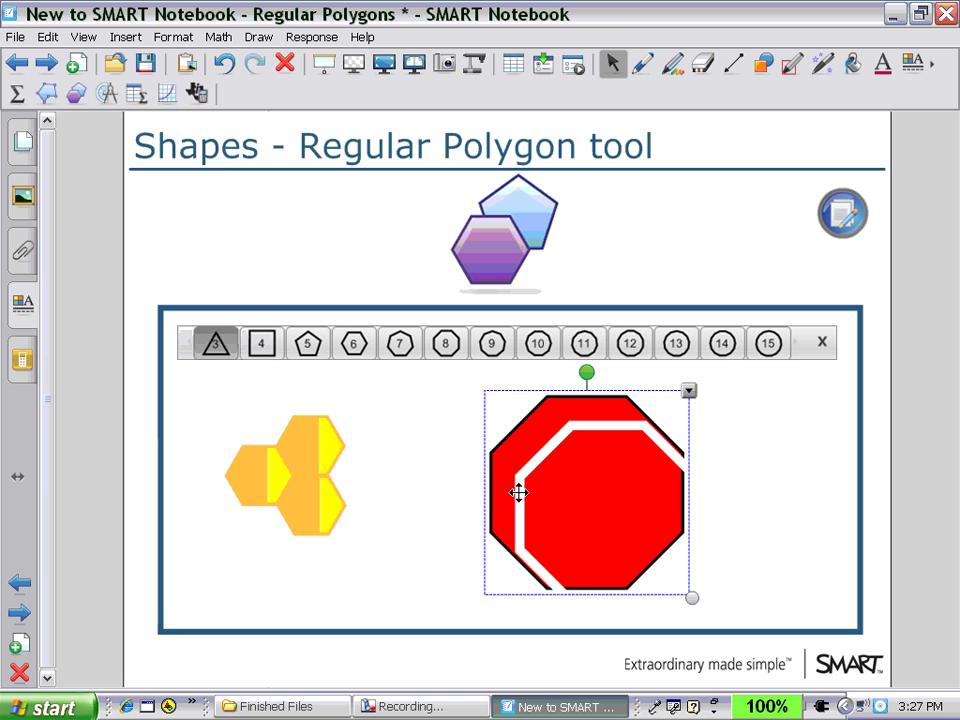
Centre the white-outlined octagon inside the red one and set its outline to the sixth line thickness.
drag(516, 491, 500, 478)
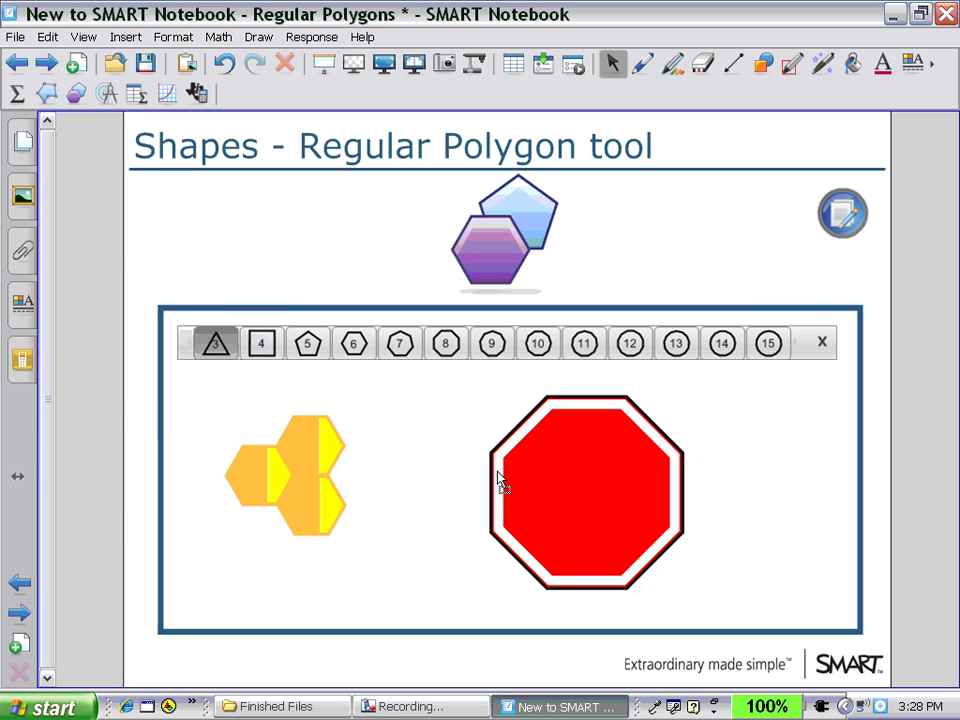
click(500, 478)
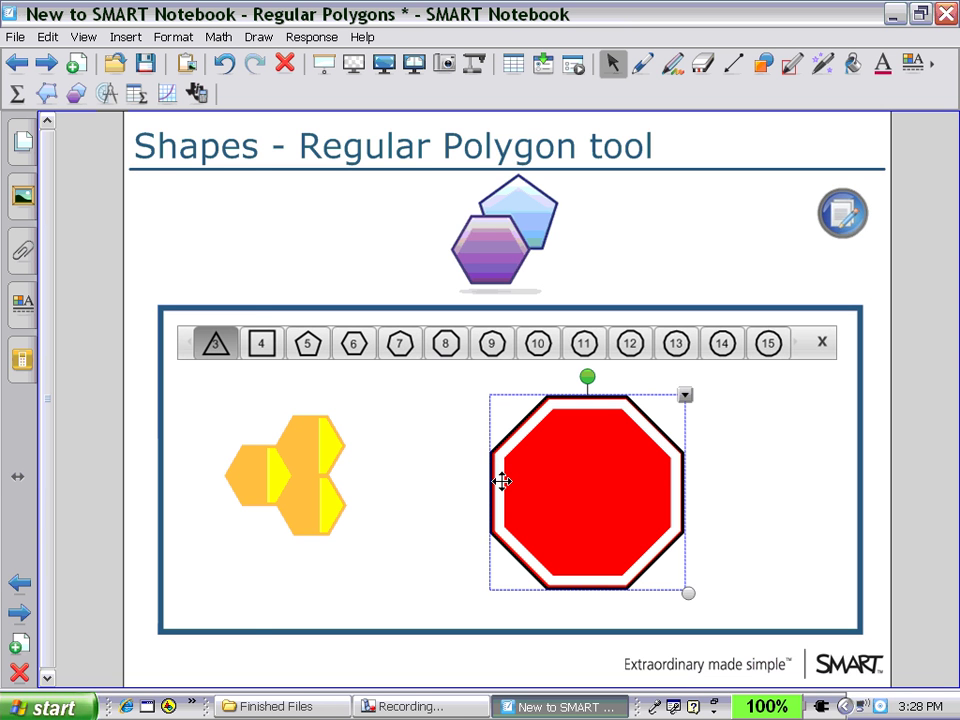
click(26, 316)
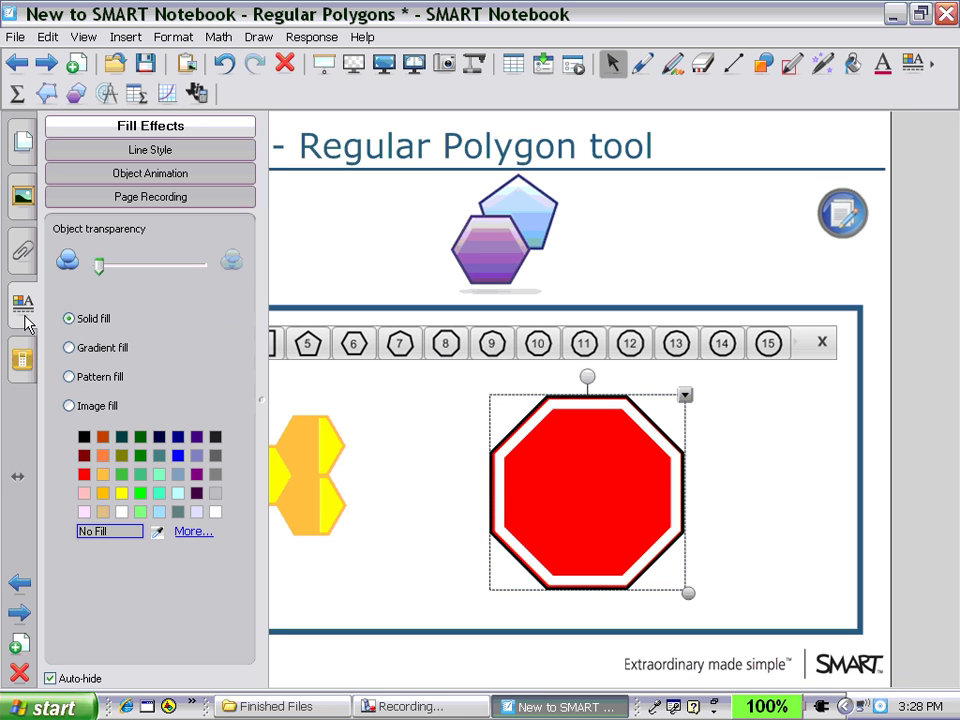
click(88, 152)
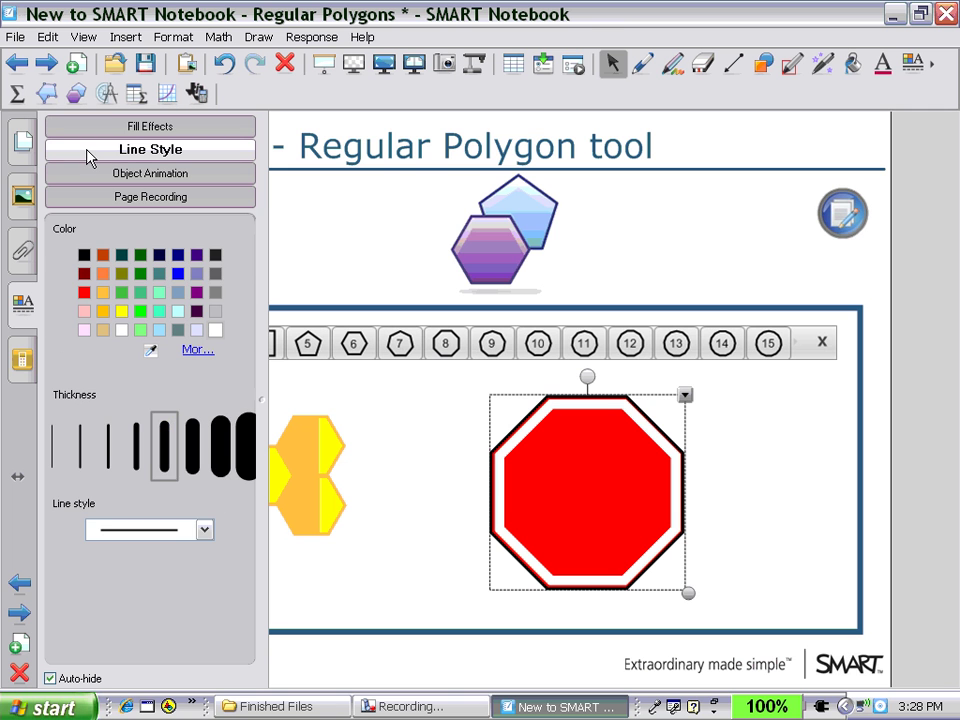
click(193, 447)
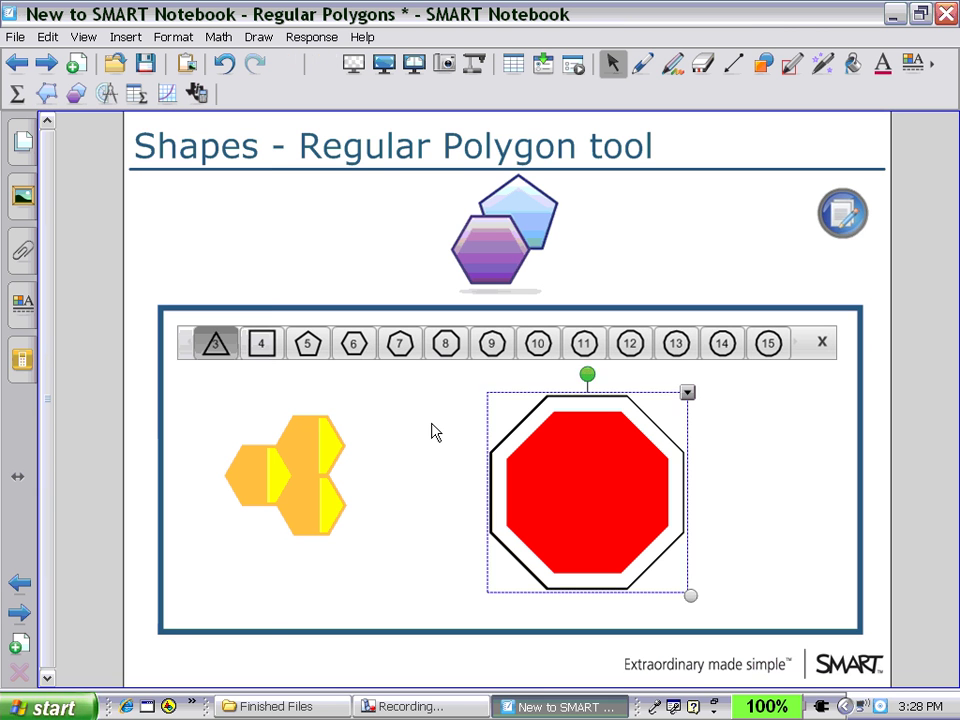
click(433, 431)
Start a text object over the red octagon with the font set to Arial at size 48.
click(881, 64)
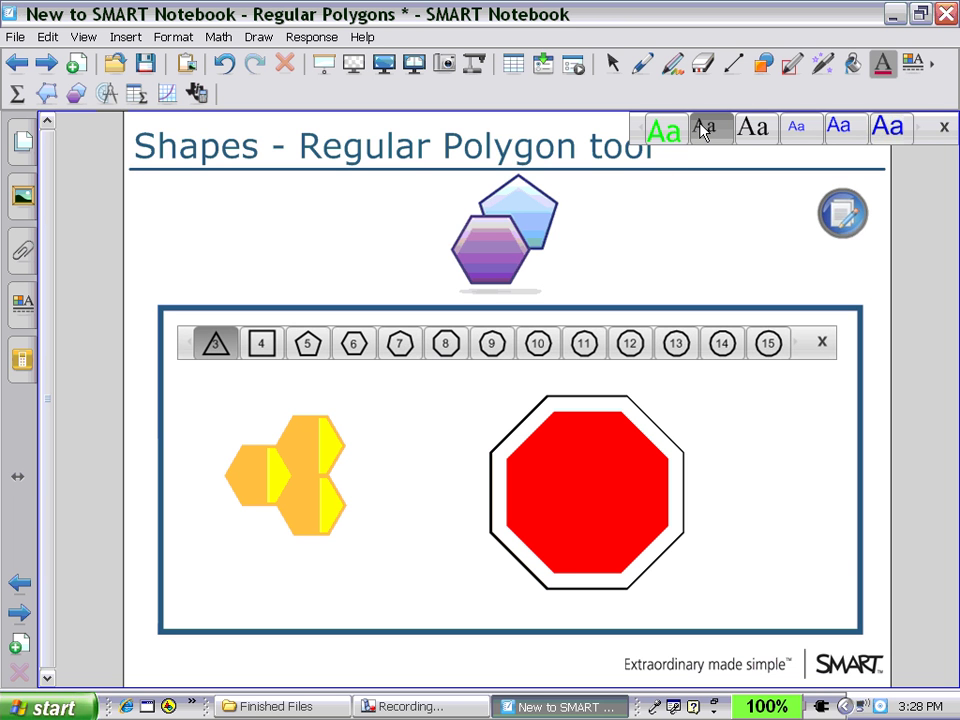
click(704, 128)
click(528, 497)
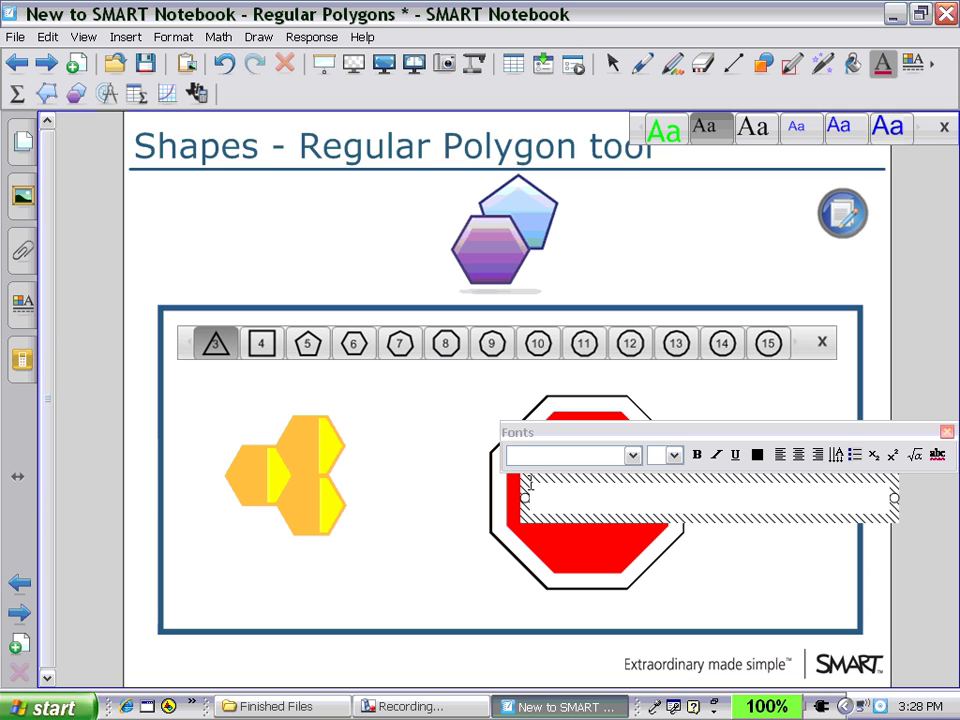
click(634, 455)
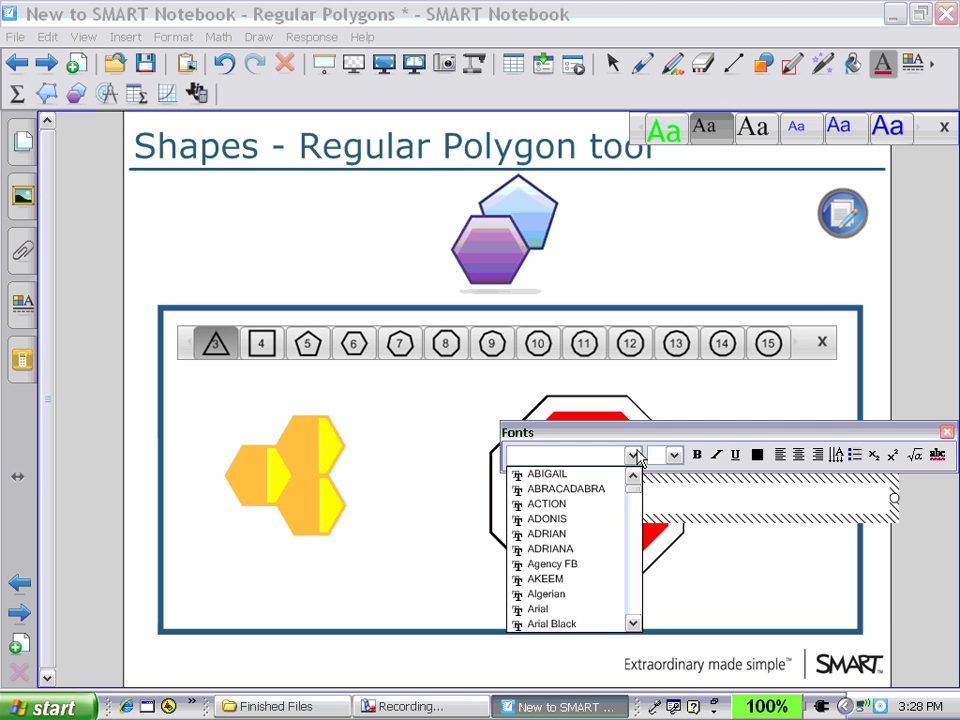
click(600, 618)
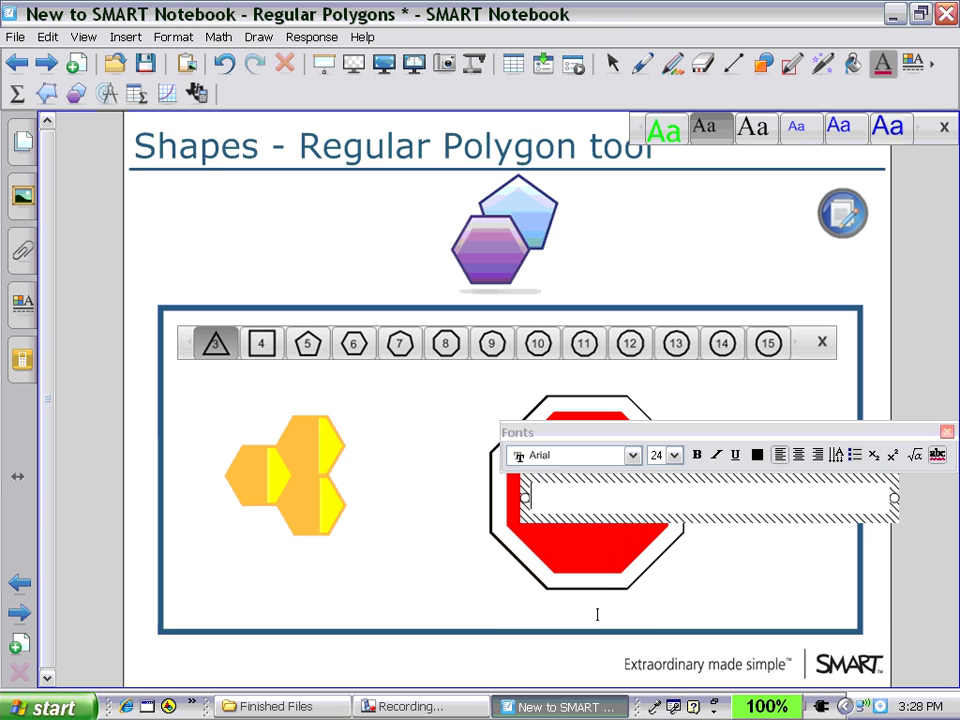
click(675, 455)
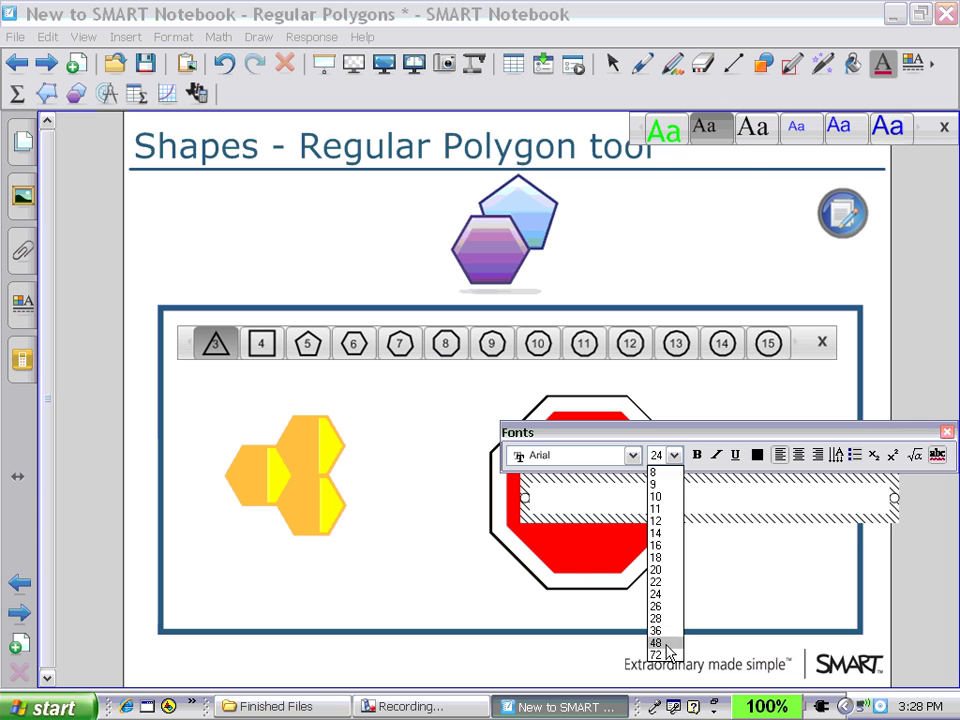
click(668, 644)
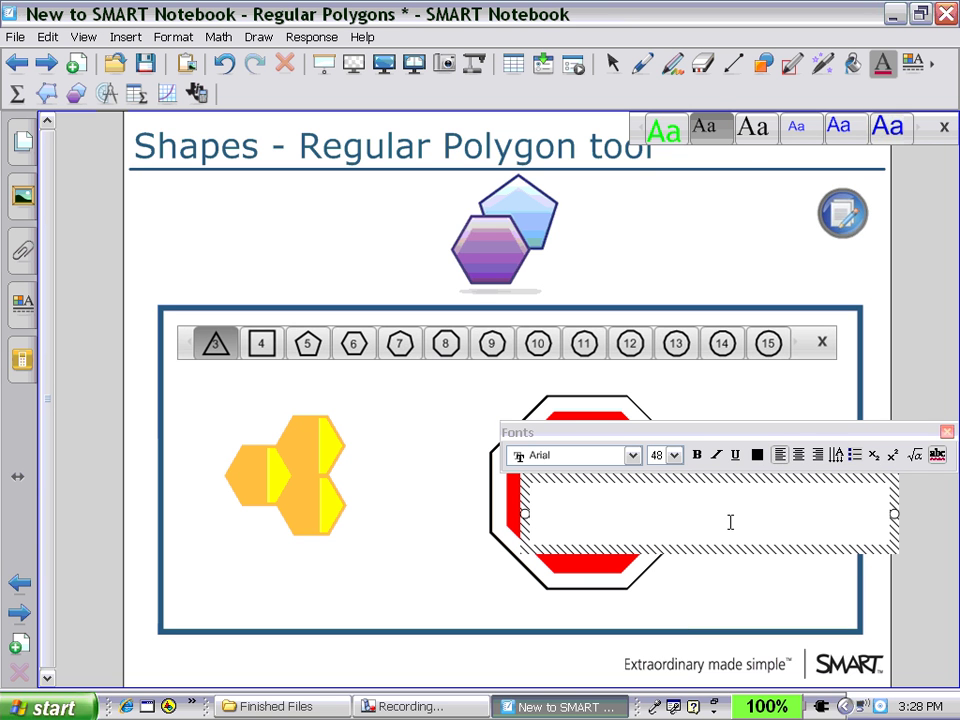
Make the text bold and white, and enter STOP as the sign's label.
click(697, 455)
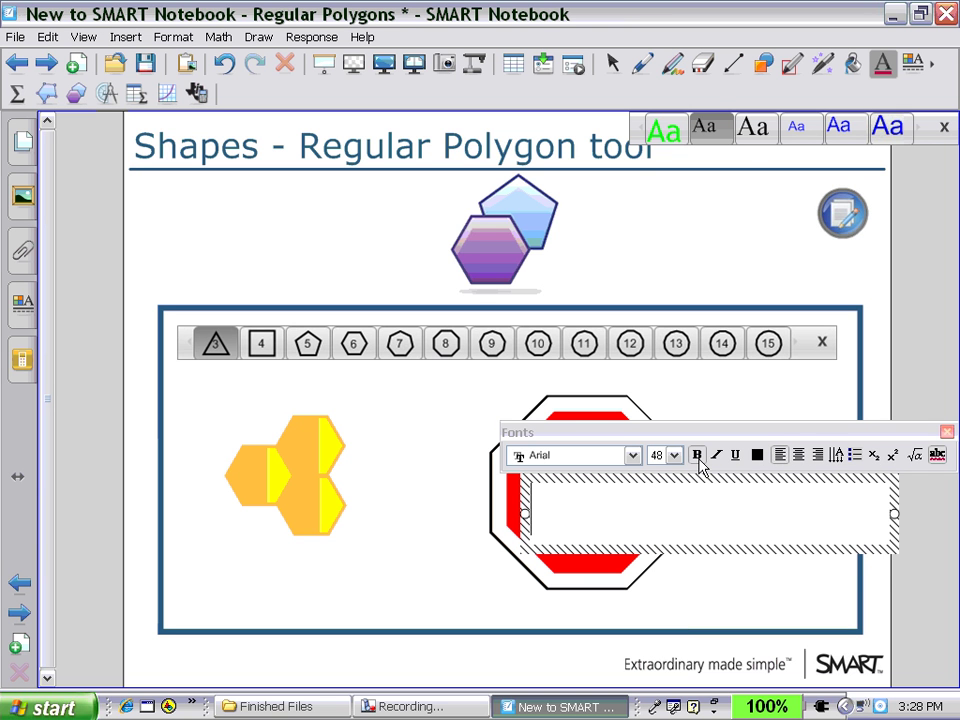
click(756, 458)
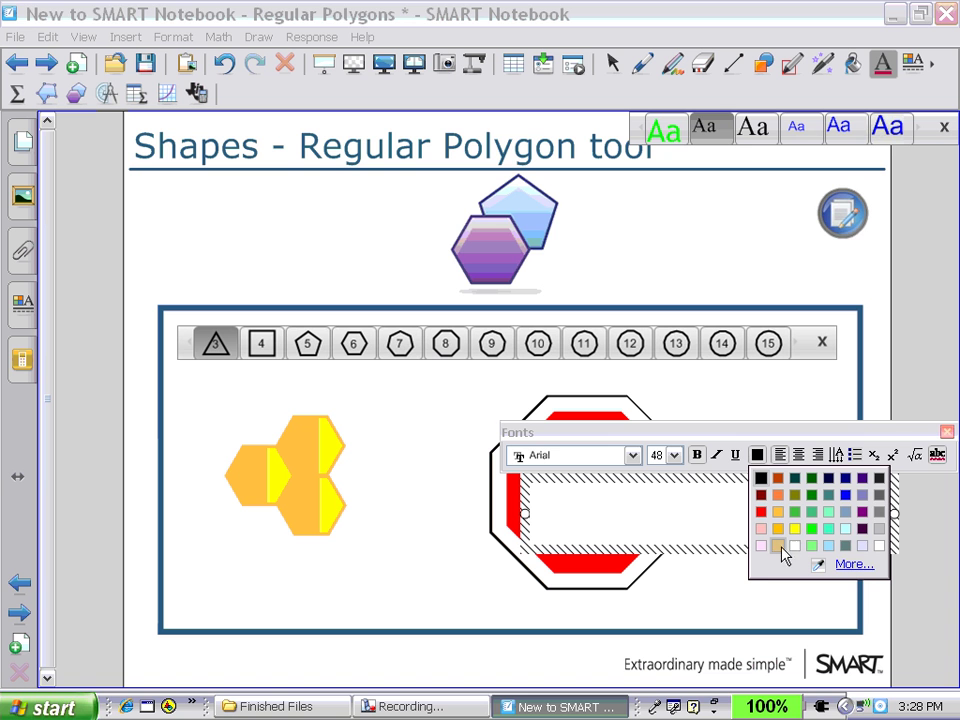
click(880, 547)
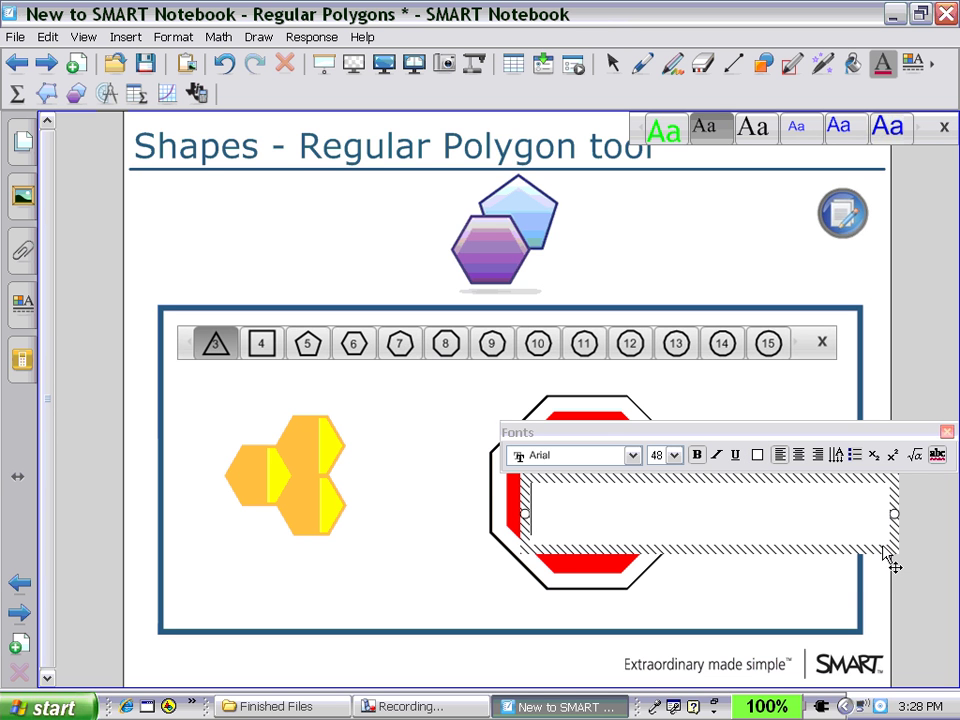
text(STOP)
click(844, 600)
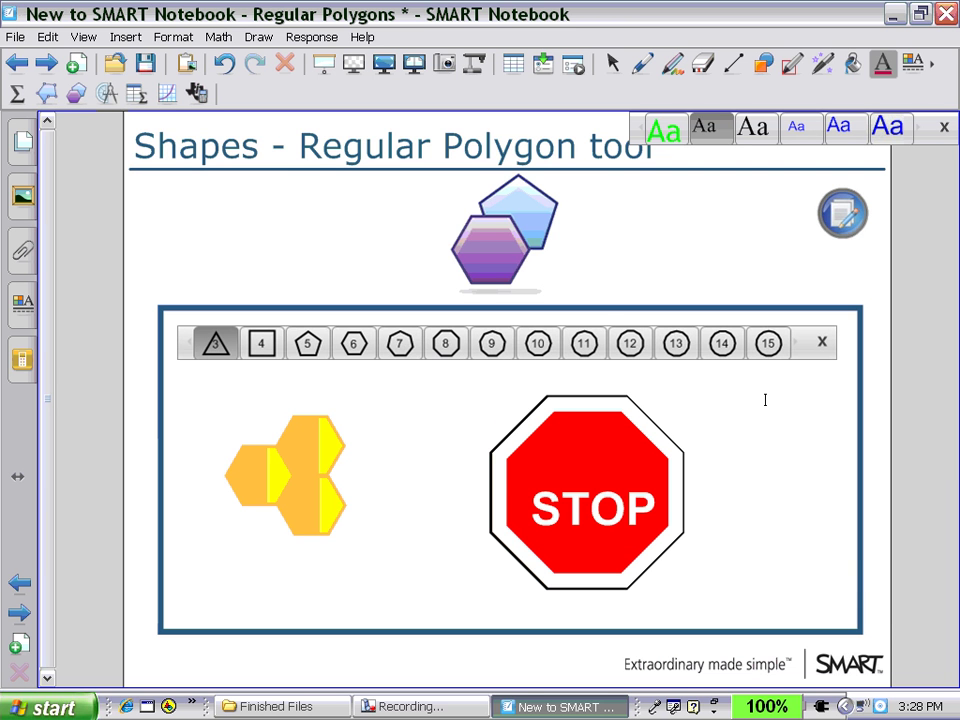